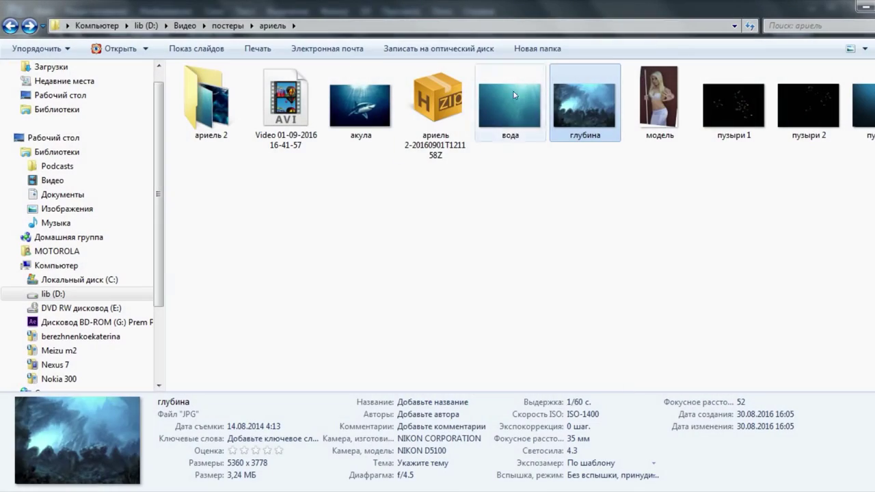
Open the глубина.jpg underwater cave image as a new document.
drag(586, 98, 216, 327)
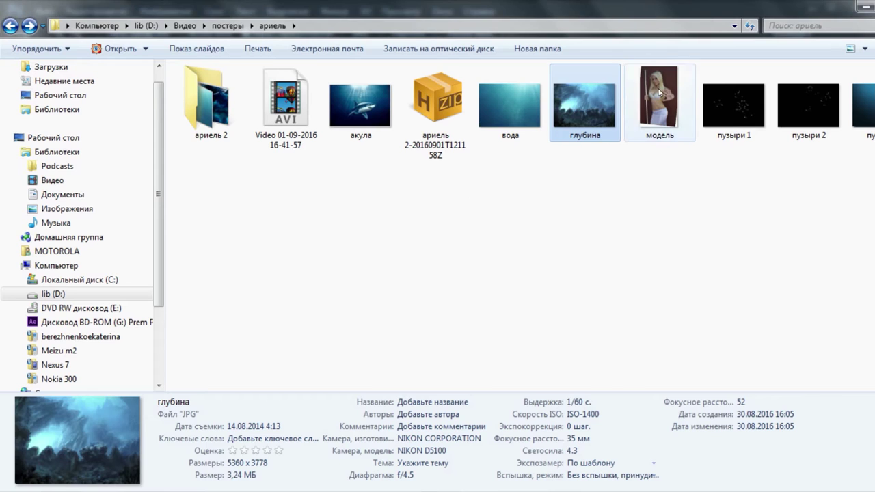
Place the модель photo over the cave and cut her out with a vector mask from the traced path.
mouse_move(659, 91)
mouse_down()
mouse_move(156, 468)
mouse_move(303, 353)
mouse_up()
key(Return)
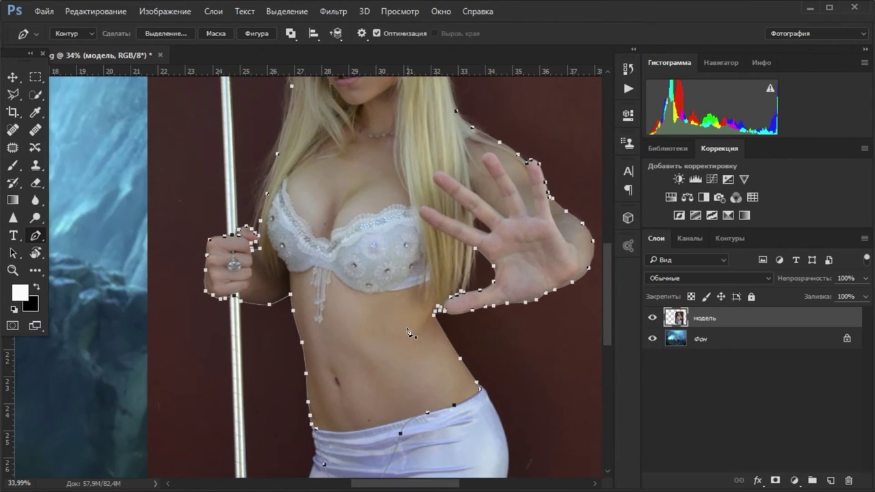
right_click(409, 333)
click(503, 152)
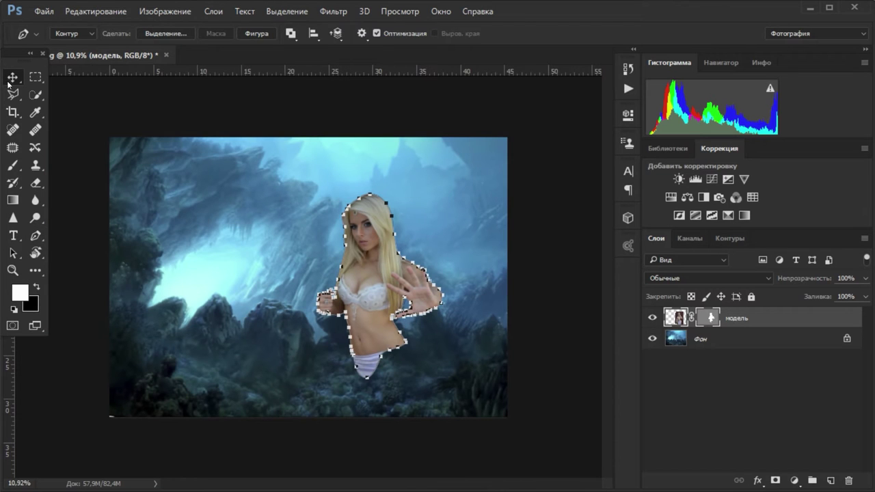
click(10, 84)
scroll(510, 301, up, 2)
Feather the model's vector mask by 1.8 px in its properties.
scroll(513, 287, up, 3)
scroll(500, 327, up, 3)
scroll(503, 328, up, 3)
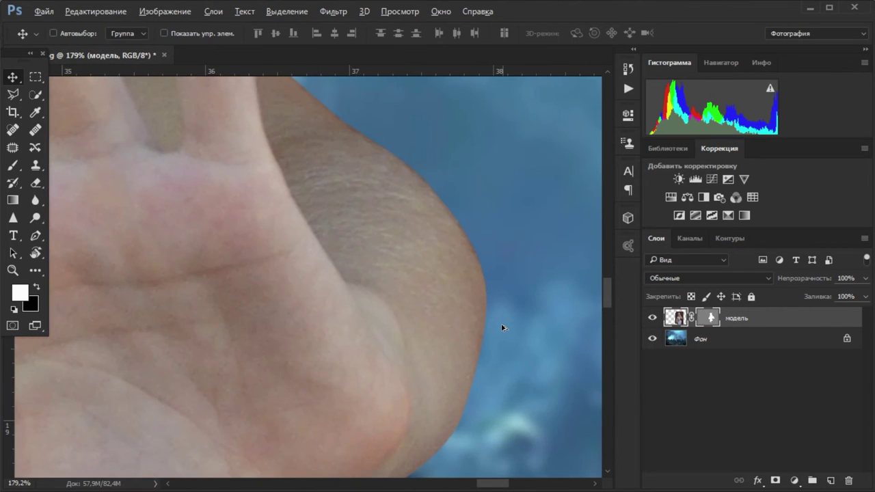
scroll(502, 328, down, 1)
double_click(709, 318)
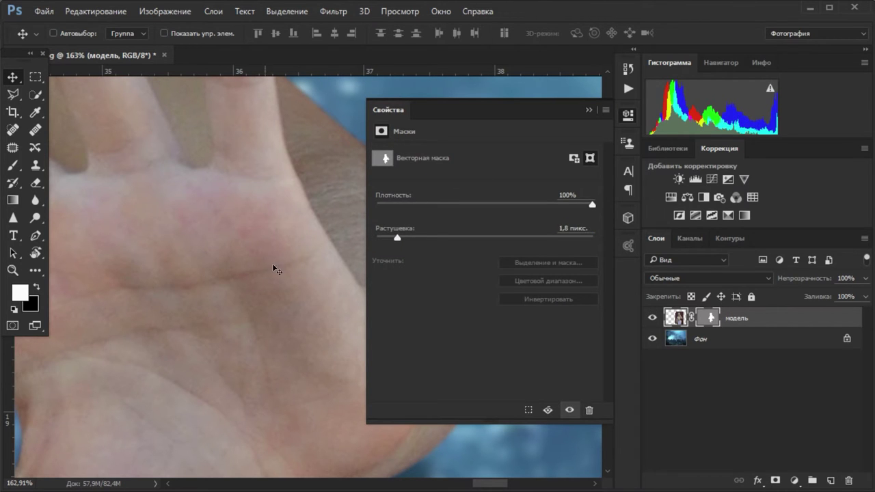
click(588, 110)
Adjust the mask path's anchors along the model's hand and shoulder edge.
scroll(458, 278, down, 3)
scroll(277, 189, up, 3)
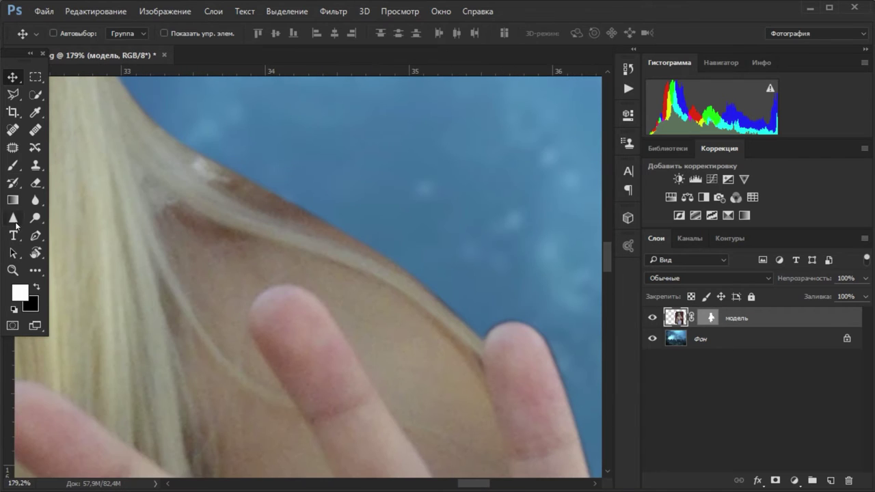
key(p)
scroll(438, 272, up, 2)
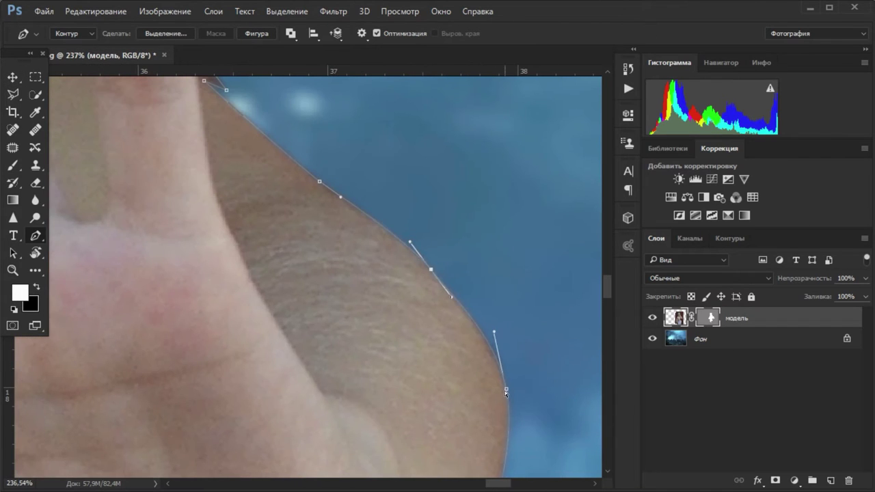
scroll(504, 390, down, 2)
scroll(366, 248, up, 2)
scroll(386, 328, down, 2)
key(v)
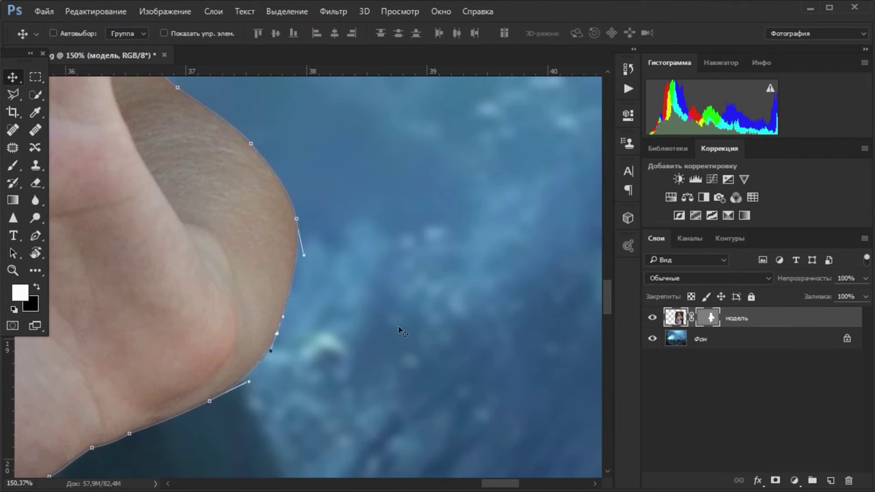
scroll(402, 331, down, 5)
scroll(220, 231, up, 6)
scroll(312, 207, down, 2)
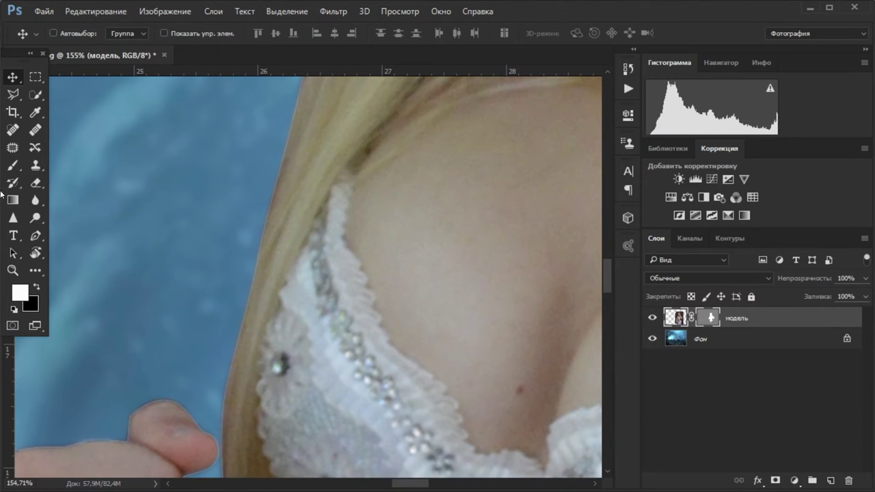
key(p)
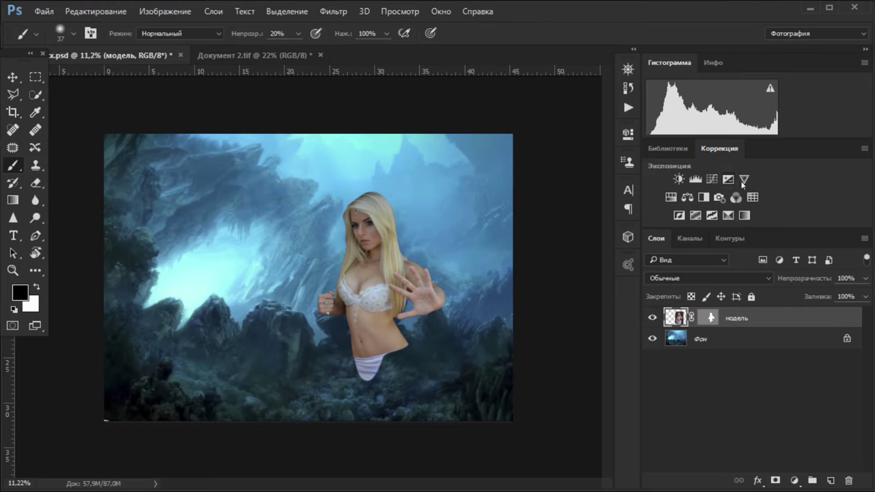
Add a Color Balance layer clipped to модель with midtones -48/-15/+21.
click(687, 197)
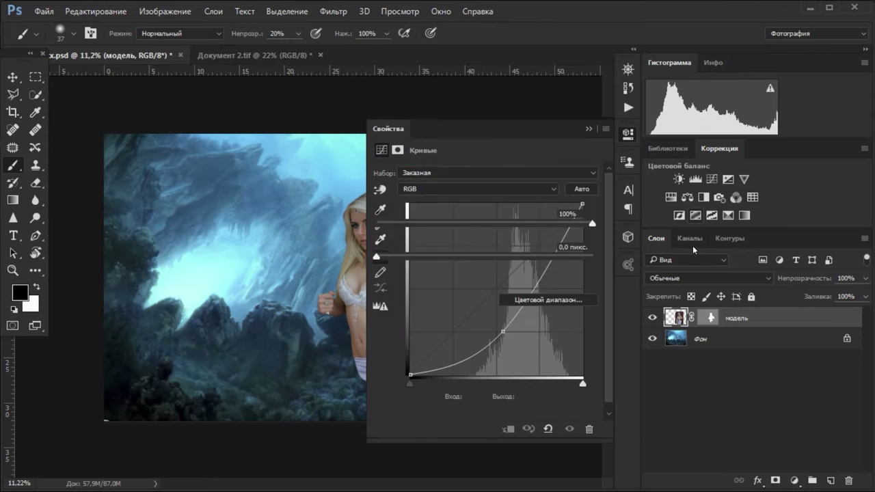
scroll(208, 300, up, 3)
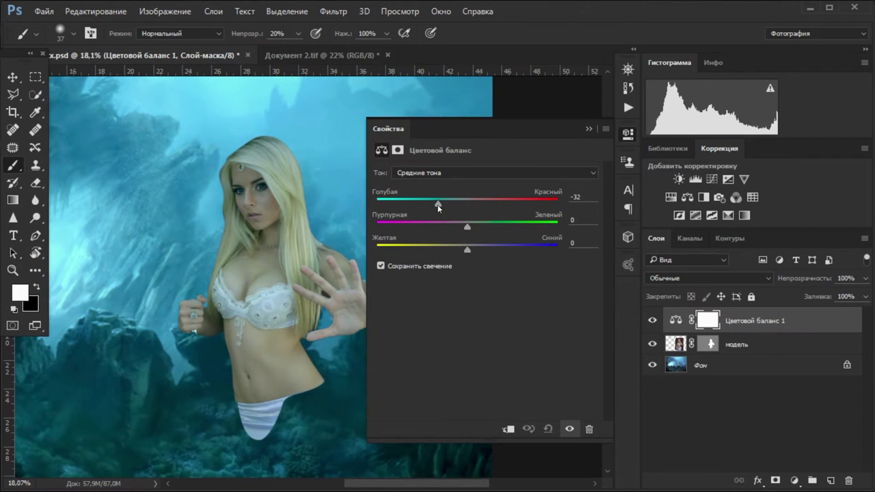
click(508, 428)
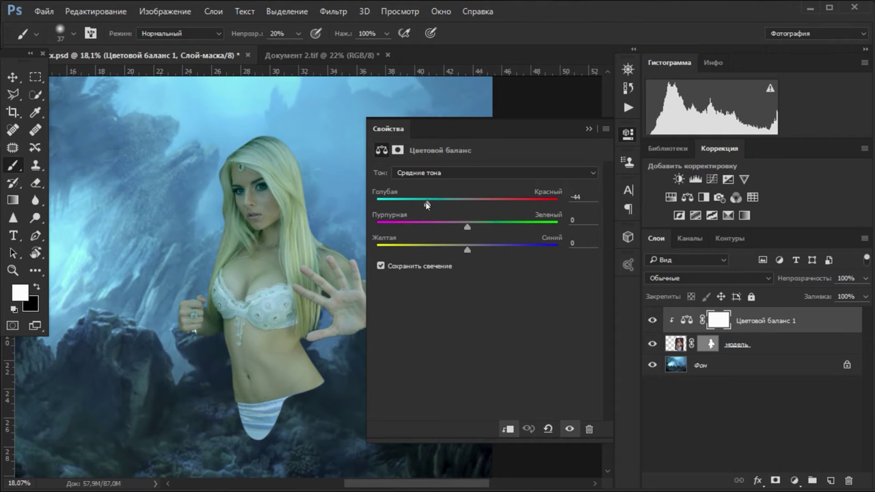
drag(467, 227, 453, 230)
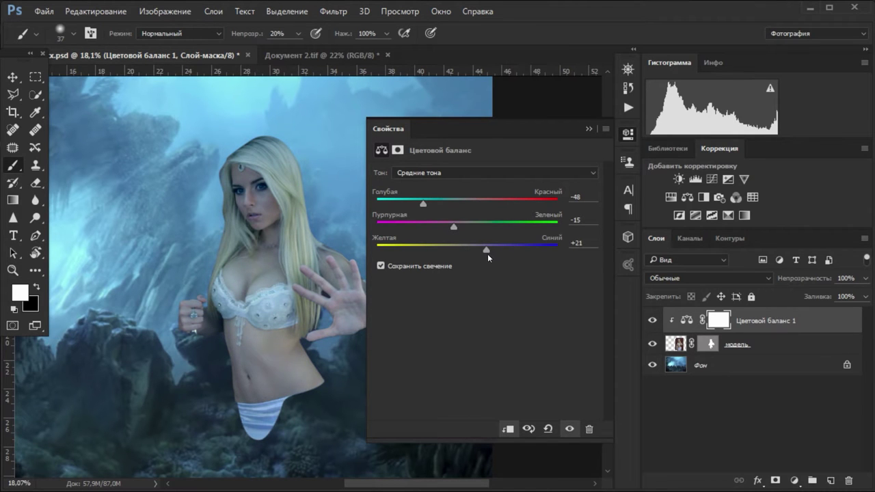
click(589, 129)
Place the хвост tail image into the composite and move it down toward the waist.
key(ctrl+0)
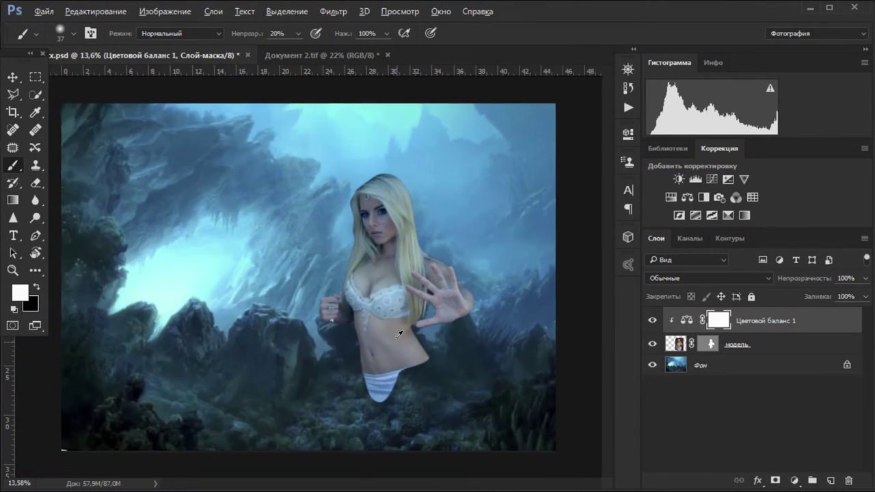
scroll(439, 343, down, 3)
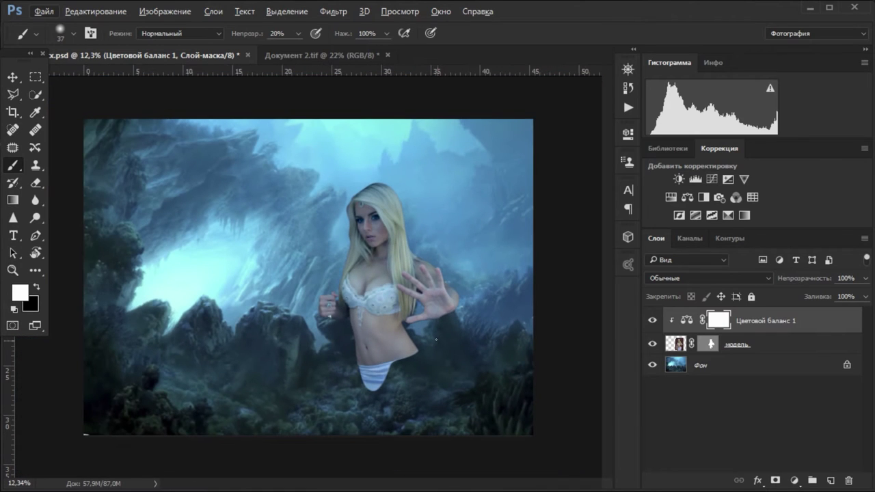
click(752, 410)
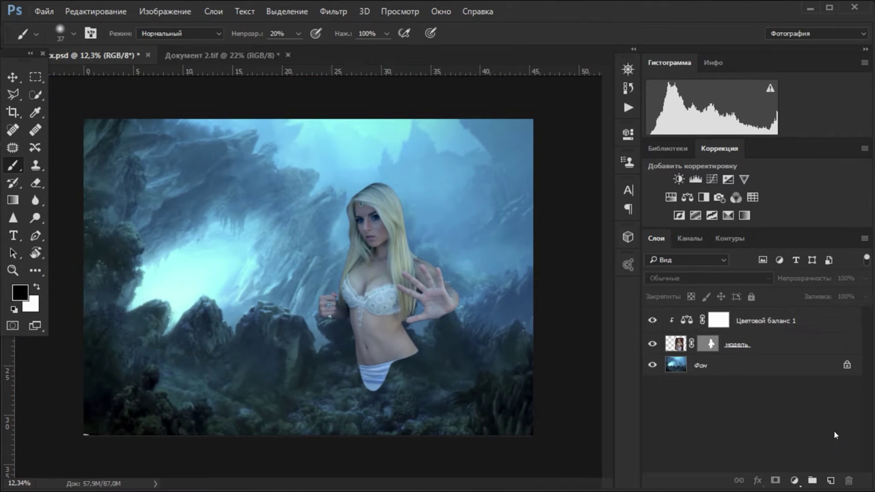
key(v)
click(164, 438)
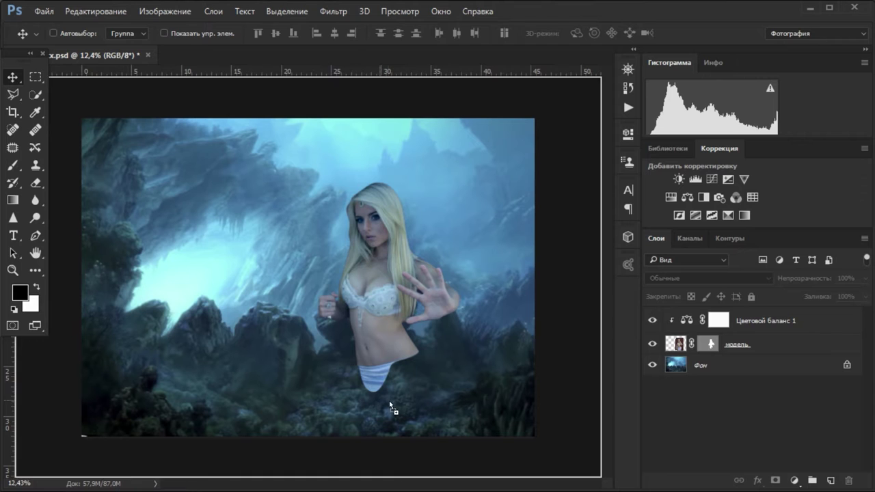
drag(435, 191, 387, 393)
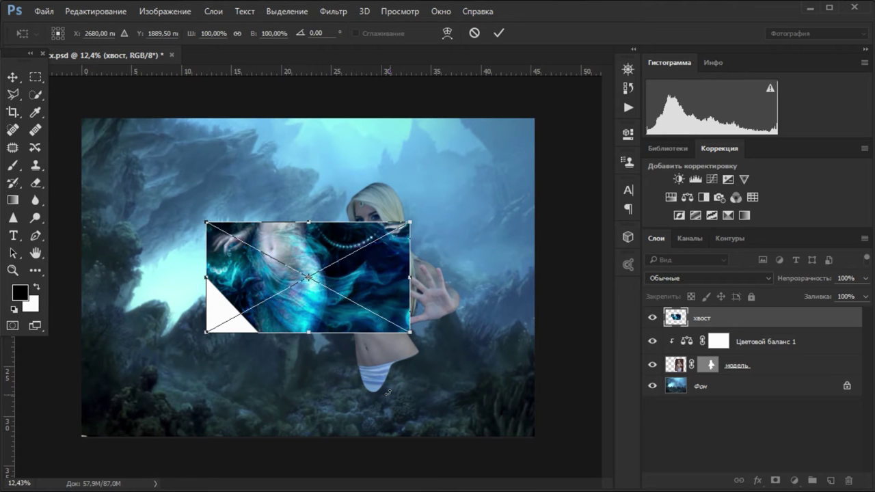
drag(326, 313, 410, 424)
Scale the tail to about 112%, align it under the waist, and add a layer mask.
drag(504, 328, 527, 325)
drag(817, 279, 787, 288)
scroll(441, 375, up, 3)
drag(442, 375, 422, 331)
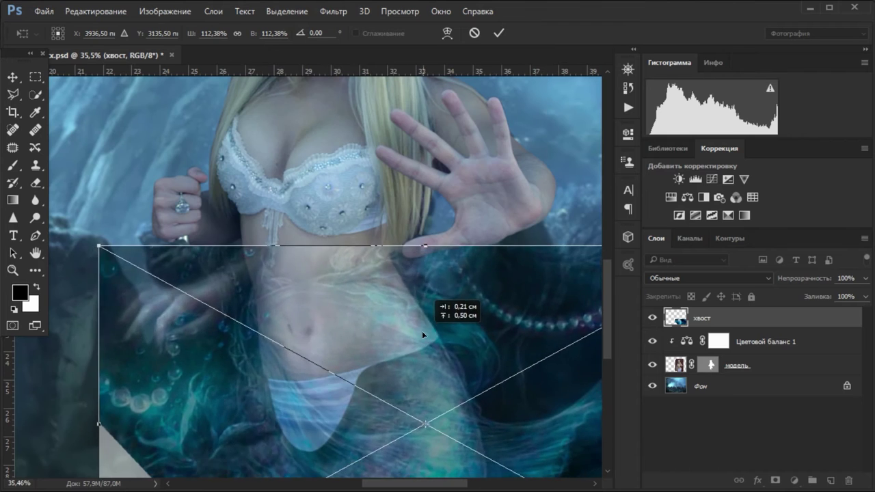
scroll(422, 331, down, 2)
key(Return)
drag(804, 279, 841, 280)
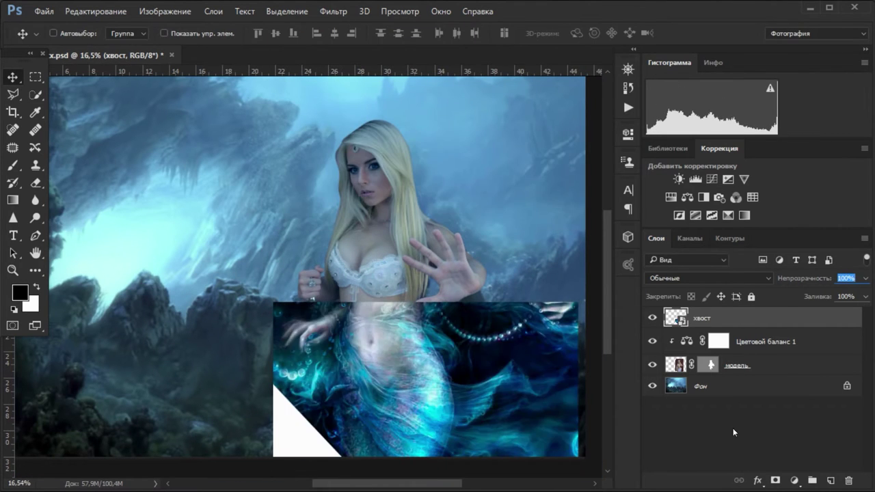
click(776, 481)
Mask out the tail's top edge and white triangle, blending into the belly at 24% brush opacity.
key(b)
drag(294, 301, 575, 328)
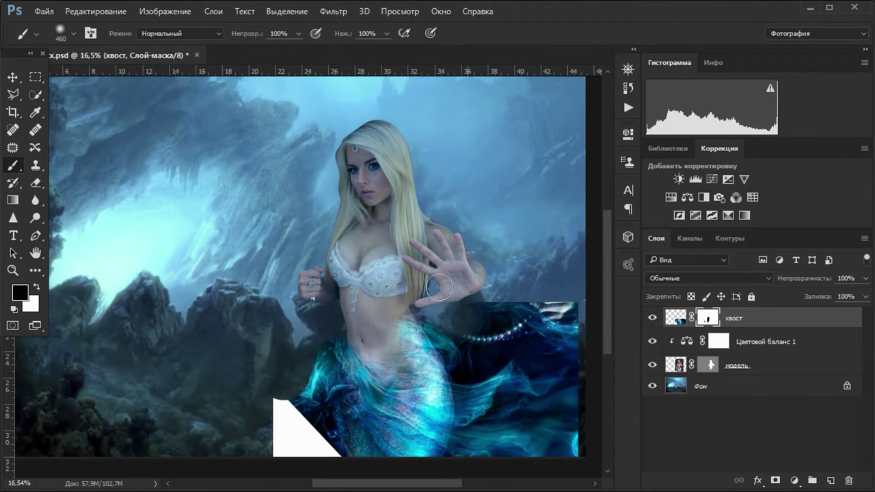
drag(248, 318, 322, 453)
right_click(580, 443)
drag(239, 34, 212, 38)
scroll(359, 366, up, 3)
drag(502, 254, 419, 256)
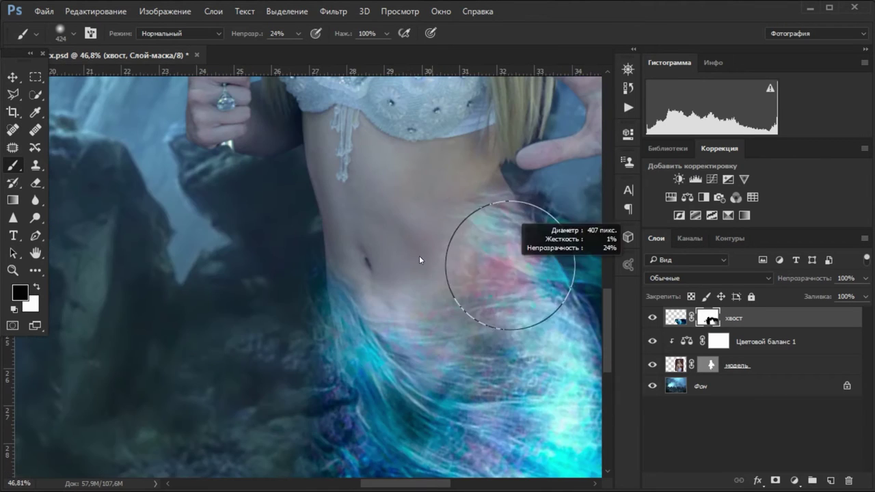
scroll(295, 246, down, 2)
scroll(295, 287, up, 3)
Refine the tail mask along the rocks and belly, painting part of the tail back in.
right_click(255, 285)
mouse_move(321, 316)
mouse_down()
mouse_move(267, 317)
mouse_move(266, 355)
mouse_up()
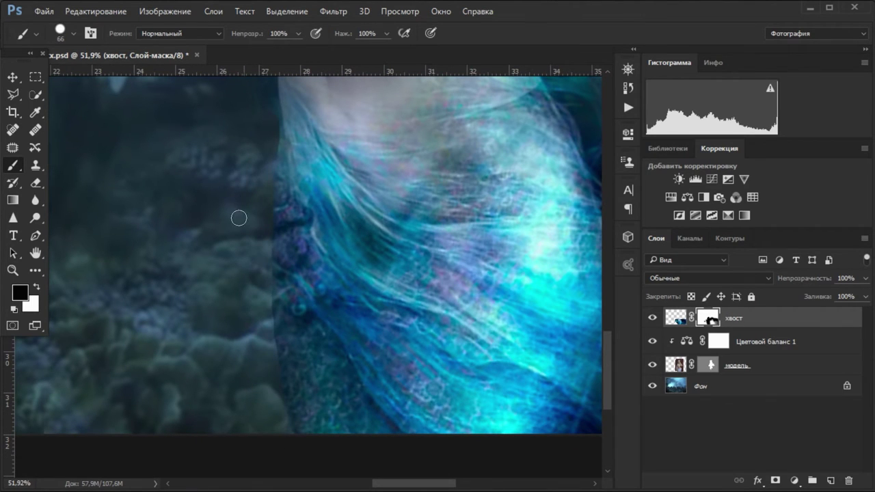
scroll(239, 218, down, 3)
scroll(238, 218, up, 4)
right_click(349, 282)
drag(396, 311, 444, 312)
scroll(303, 284, up, 1)
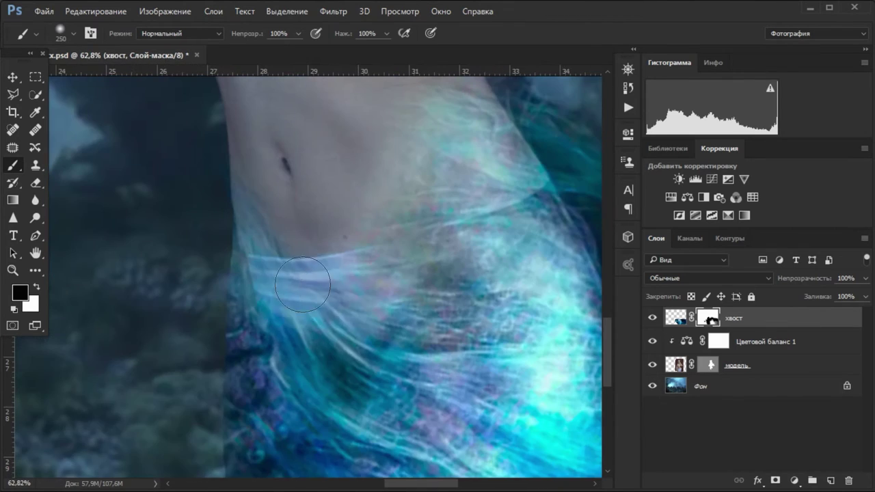
drag(303, 285, 417, 221)
key(x)
key(x)
scroll(417, 221, down, 4)
Resize the tail layer with a free transform.
key(v)
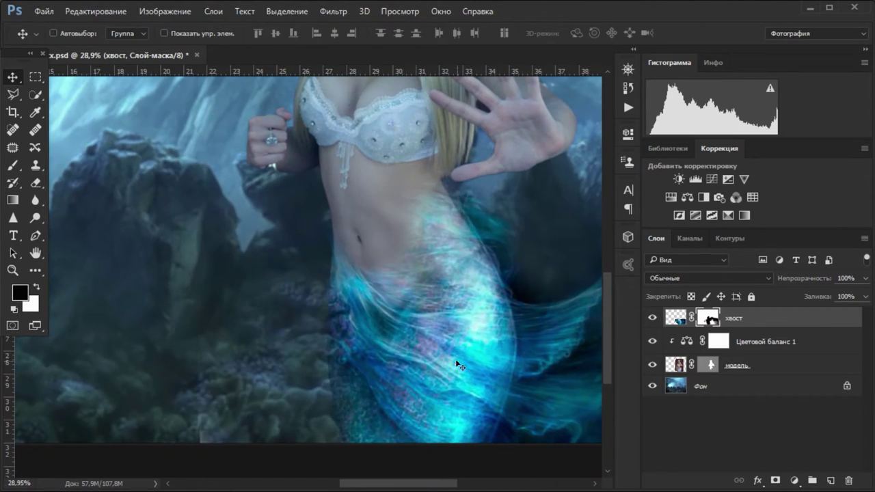
scroll(448, 364, down, 2)
key(ctrl+t)
scroll(457, 364, down, 2)
scroll(457, 363, up, 3)
scroll(457, 363, up, 1)
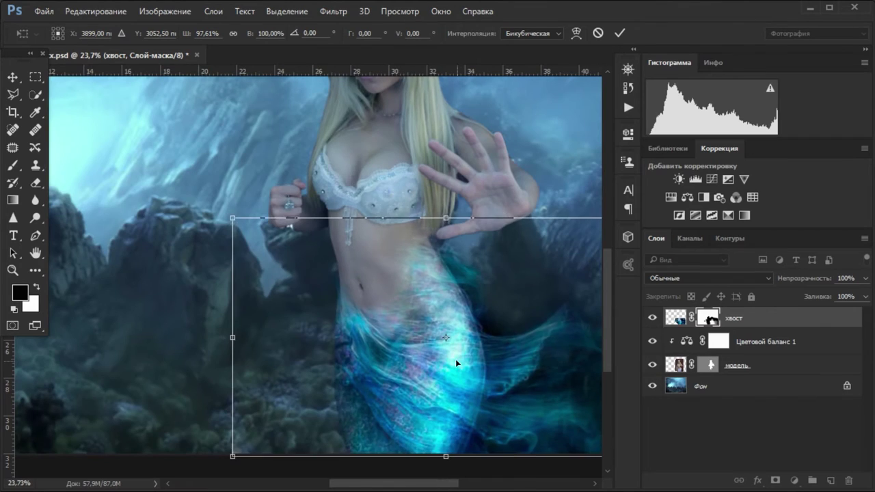
scroll(457, 363, up, 2)
key(Return)
scroll(416, 283, up, 3)
scroll(284, 352, up, 1)
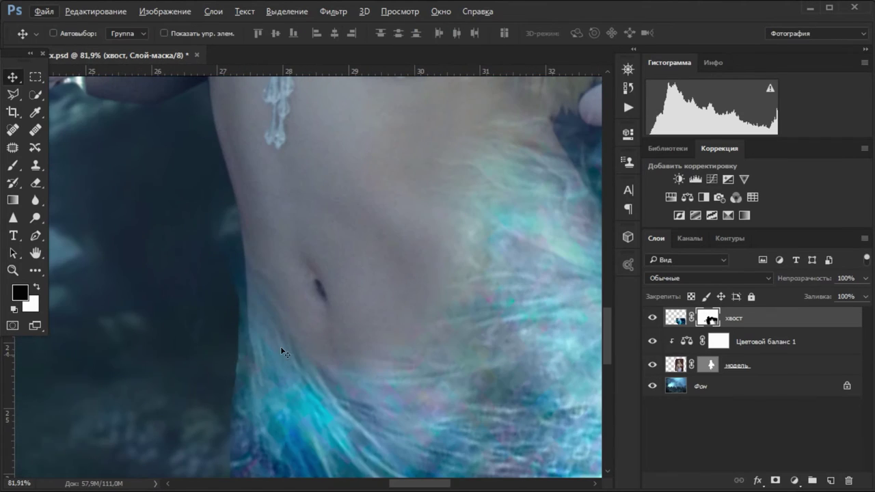
Narrow the tail to 99.62% width with another free transform.
key(b)
scroll(172, 274, down, 3)
scroll(273, 294, up, 1)
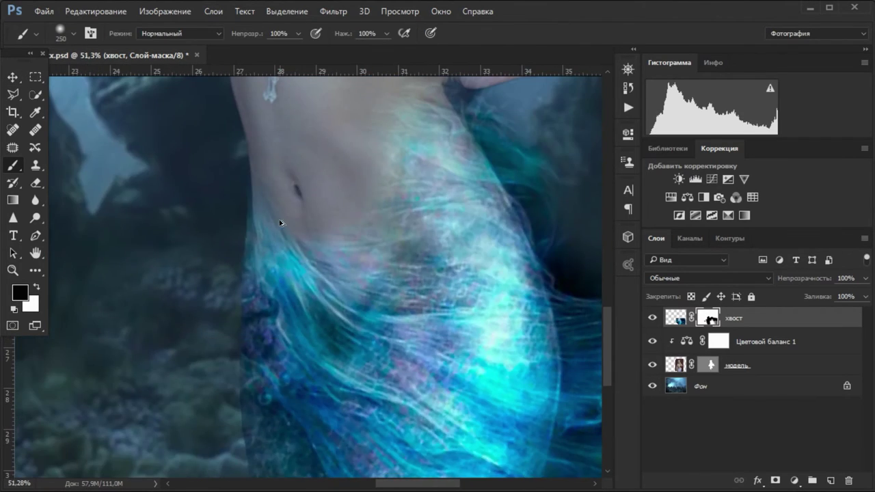
key(ctrl+t)
scroll(281, 223, down, 5)
drag(132, 329, 126, 309)
scroll(227, 293, up, 8)
scroll(32, 359, down, 4)
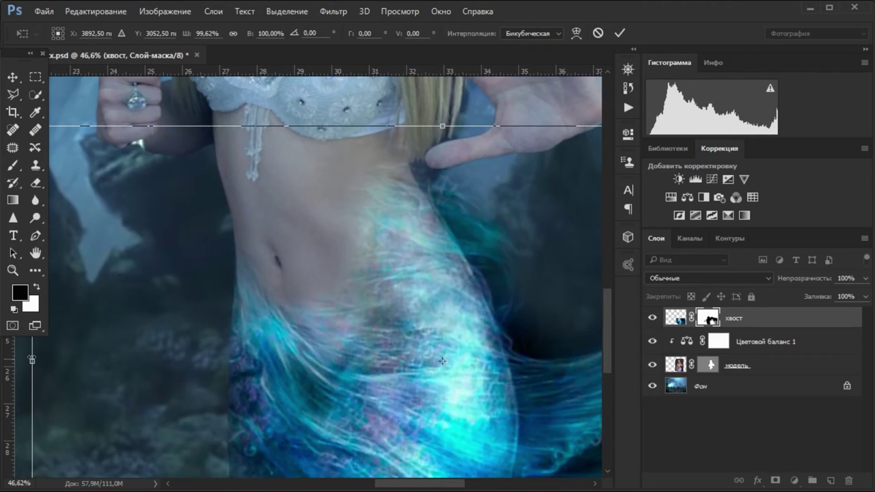
scroll(442, 360, up, 3)
scroll(438, 356, down, 6)
key(Return)
scroll(445, 352, up, 5)
scroll(442, 371, down, 6)
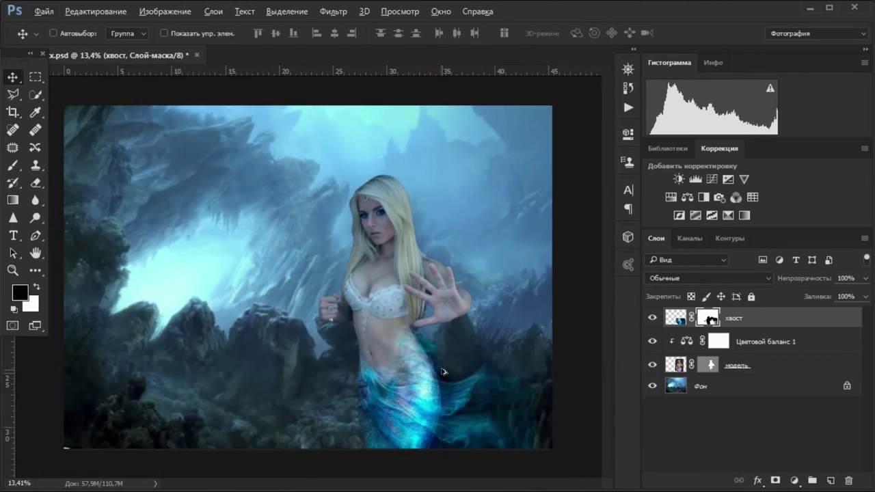
Make a final transform pass on the tail and duplicate it as хвост копия.
key(ctrl+t)
scroll(441, 430, up, 3)
key(Return)
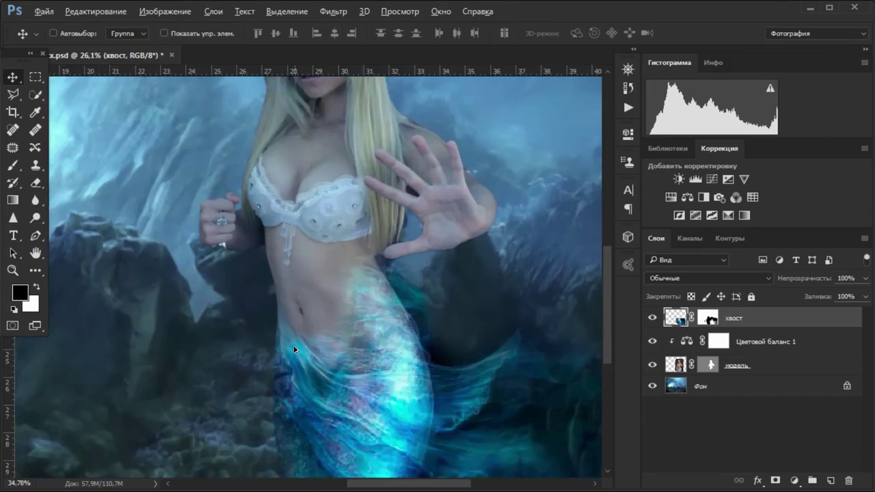
scroll(515, 404, down, 4)
key(ctrl+j)
Move the хвост копия layer up over the bra, aligning it at 41% opacity.
click(708, 318)
key(ctrl+i)
key(ctrl+BackSpace)
key(4)
key(1)
scroll(413, 309, up, 4)
drag(412, 309, 443, 318)
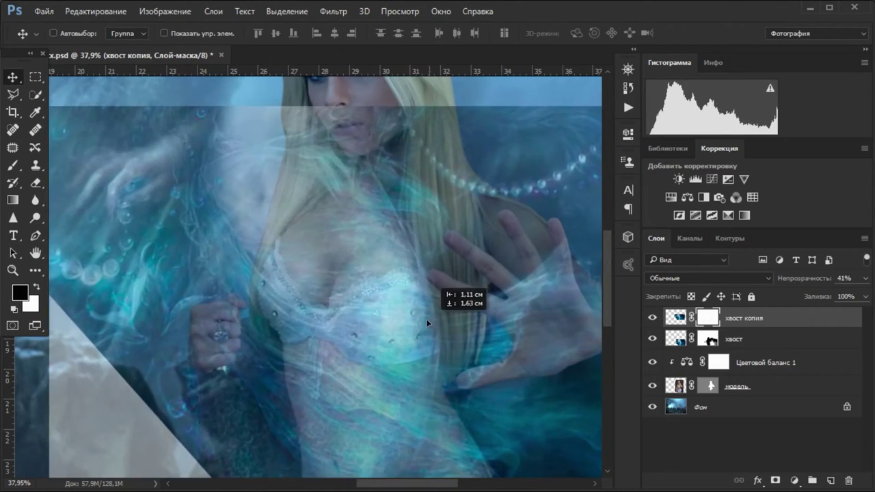
key(0)
Fill the copy's mask black and paint the tail texture back onto both bra cups.
key(ctrl+i)
key(b)
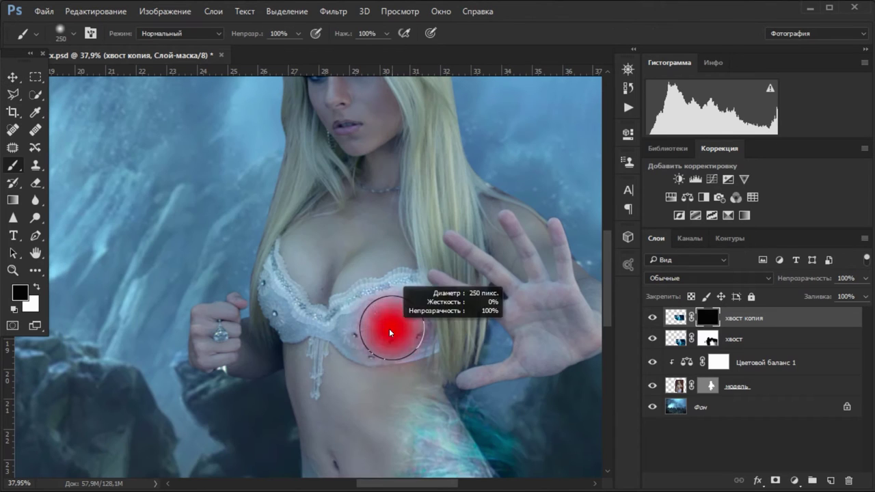
key(x)
key(0)
drag(396, 320, 354, 331)
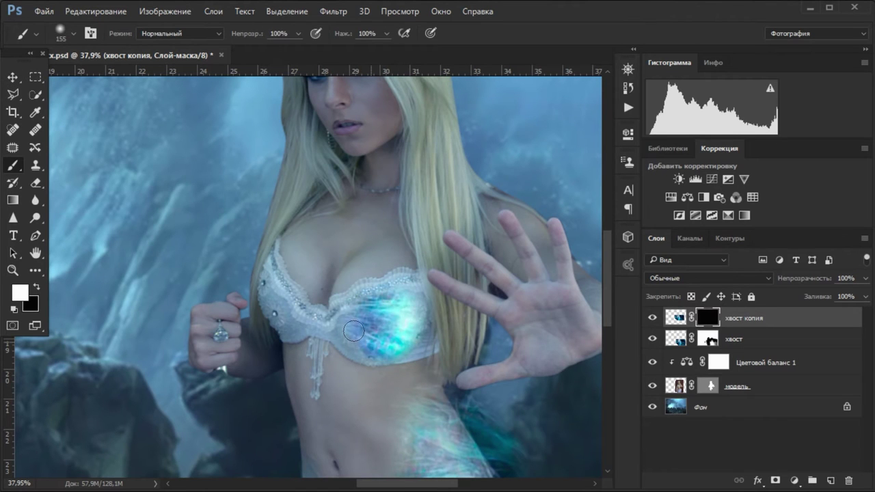
scroll(404, 321, up, 5)
mouse_move(422, 305)
mouse_down()
mouse_move(439, 399)
mouse_move(383, 424)
mouse_up()
scroll(383, 410, down, 1)
scroll(206, 273, up, 1)
mouse_move(205, 198)
mouse_down()
mouse_move(288, 321)
mouse_move(203, 294)
mouse_move(403, 405)
mouse_up()
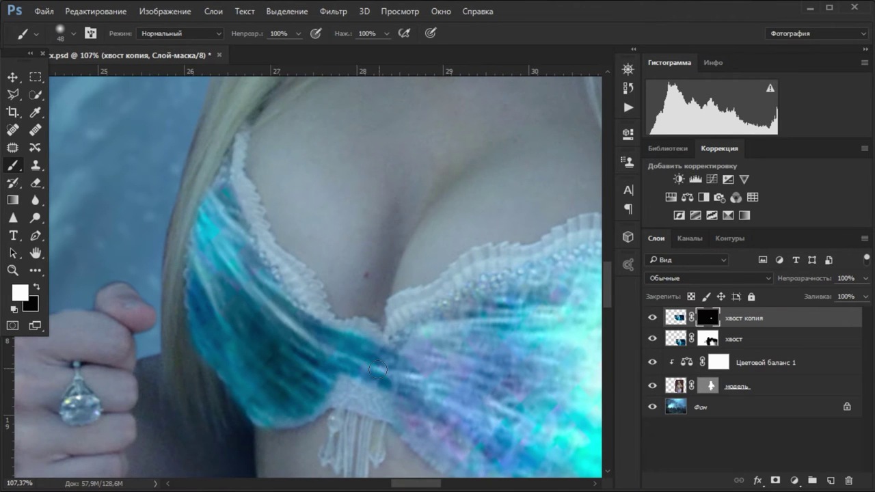
Lower the bra texture to 54% opacity and add an empty Слой 1 above it.
key(ctrl+0)
drag(814, 279, 791, 284)
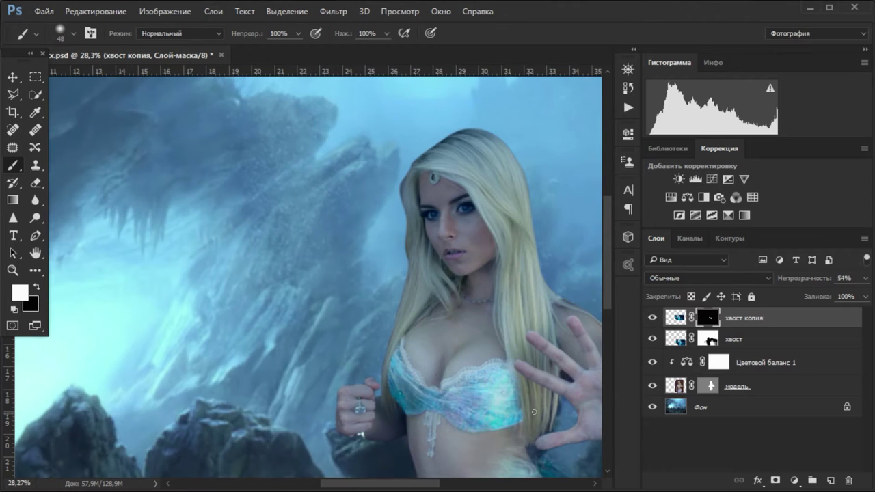
scroll(534, 412, up, 3)
key(ctrl+shift+alt+n)
Paint softly on Слой 1 at 4% brush opacity to soften the bra texture.
key(d)
key(0)
key(4)
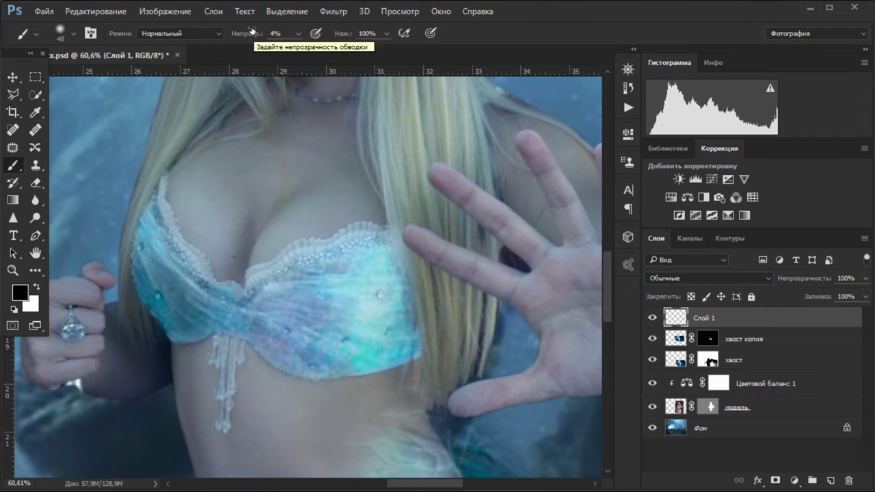
scroll(238, 296, up, 3)
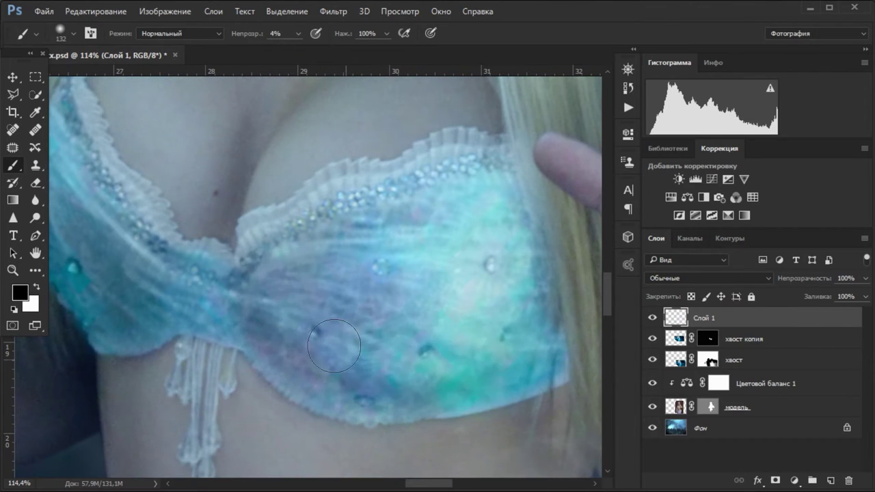
scroll(353, 351, up, 1)
scroll(353, 351, down, 2)
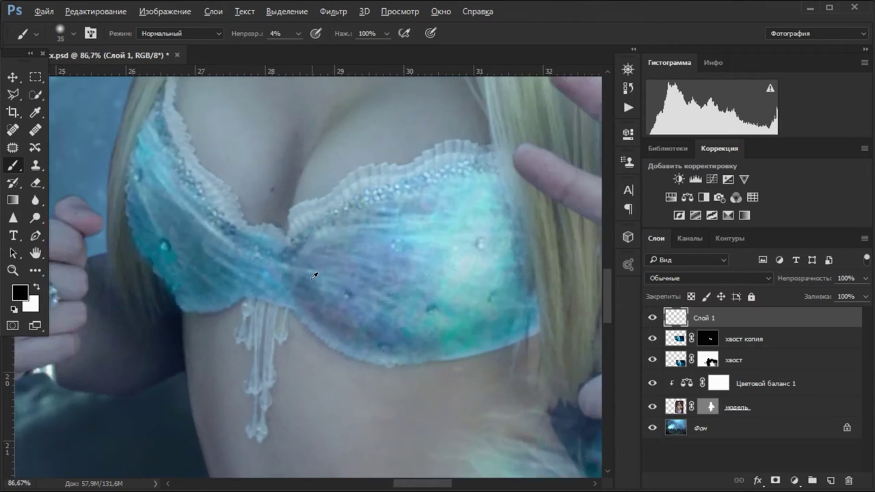
scroll(313, 274, up, 2)
scroll(137, 295, down, 2)
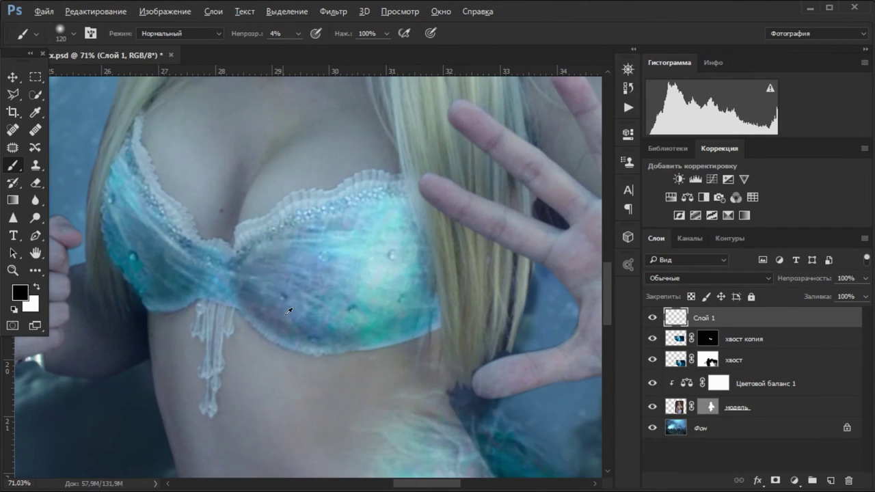
scroll(287, 301, up, 1)
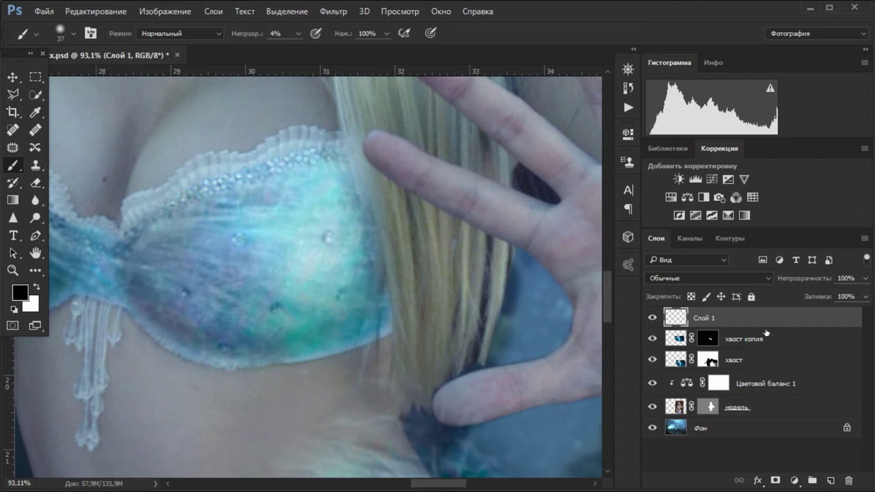
key(ctrl+0)
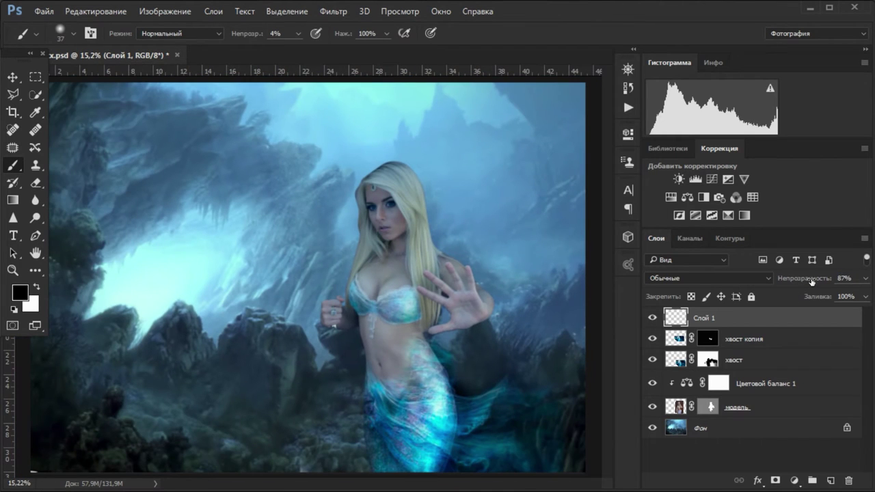
Group the two bra layers as 'верх купальник' and add an empty Слой 2 above.
key(alt+bracketleft)
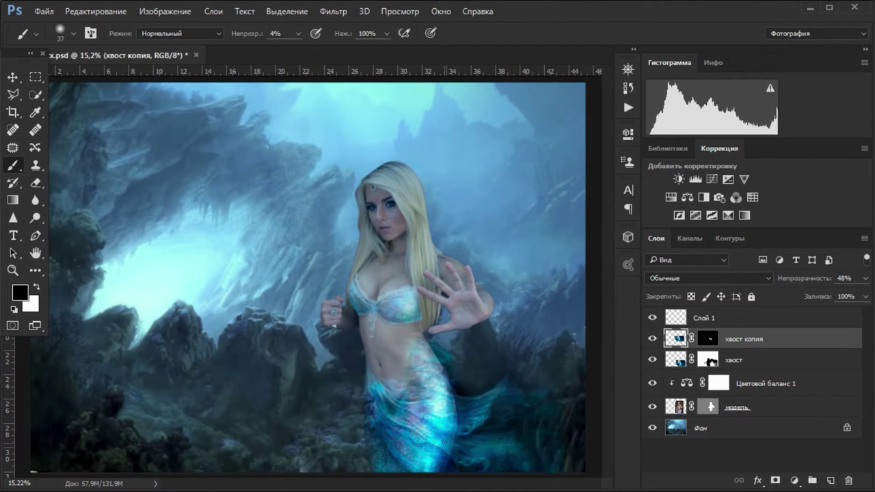
shift+click(710, 317)
key(ctrl+g)
double_click(715, 316)
text(верх купал)
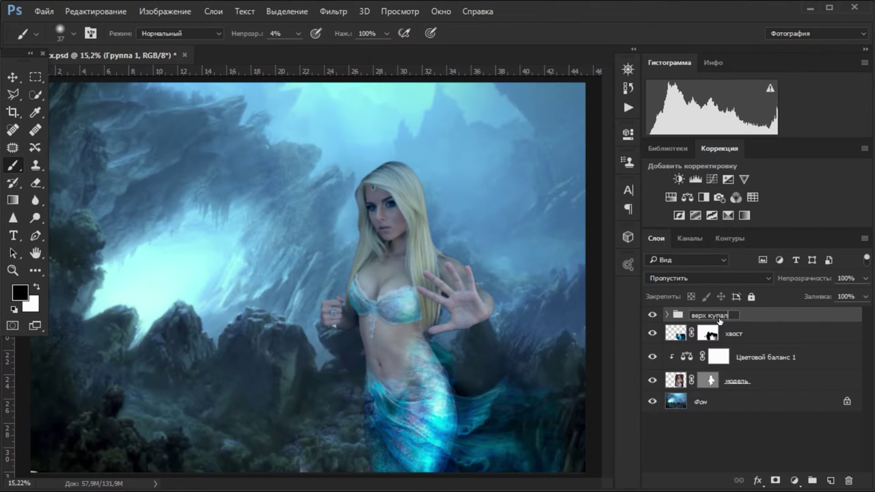
text(ьник)
key(Return)
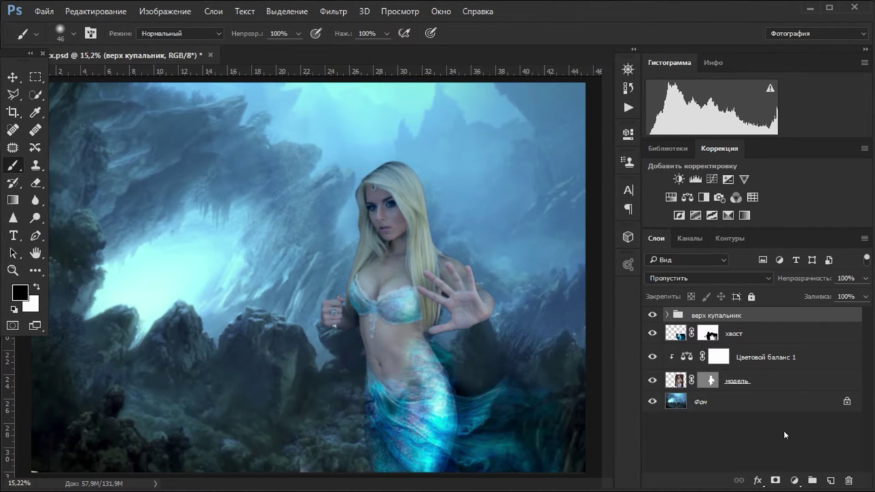
click(829, 480)
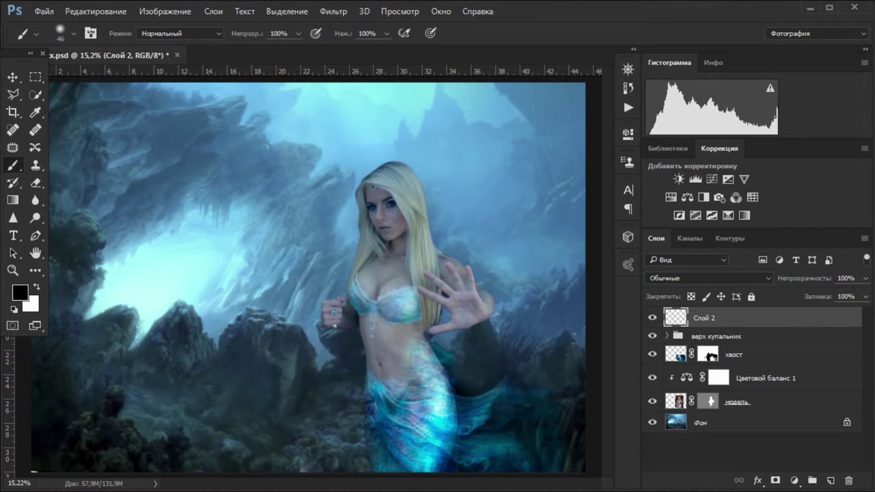
Choose the правая.psd hair-strand brush preset at 733 px and rotate its tip angle.
right_click(413, 194)
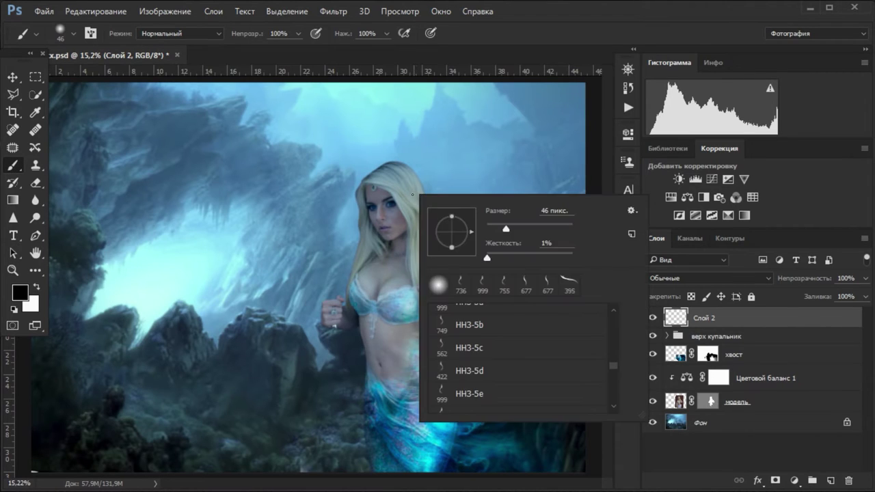
drag(616, 365, 613, 347)
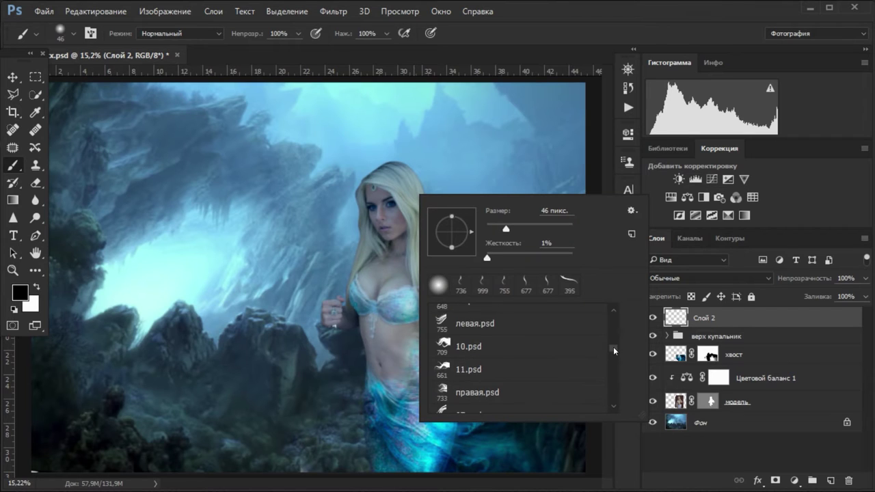
scroll(492, 335, up, 2)
scroll(492, 336, down, 1)
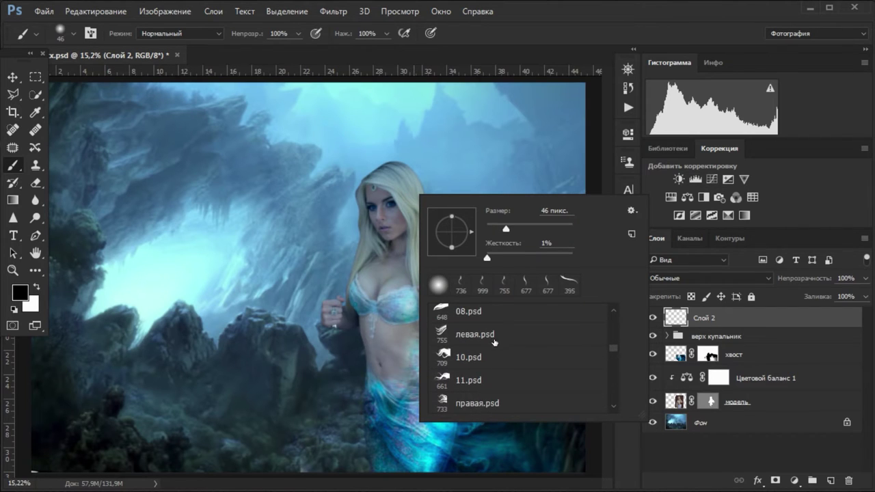
click(479, 401)
drag(447, 247, 435, 216)
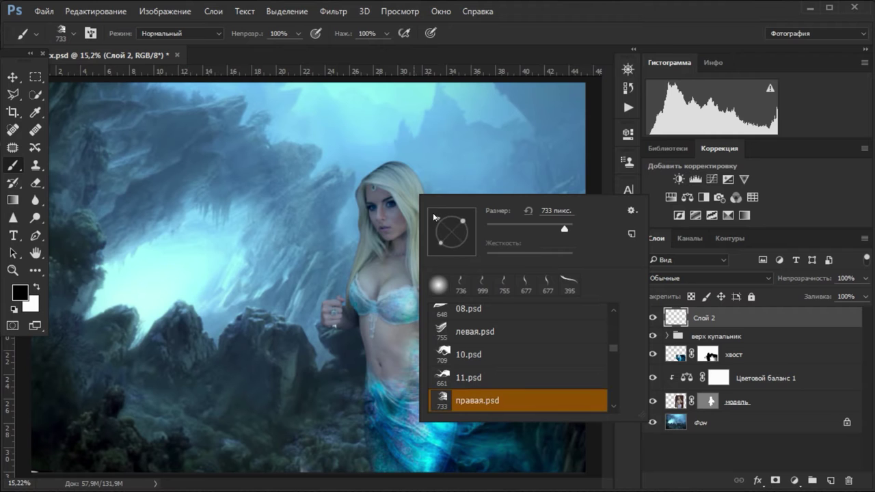
Stamp hair strands beside the model's head with the hair brush and add a layer mask.
key(Return)
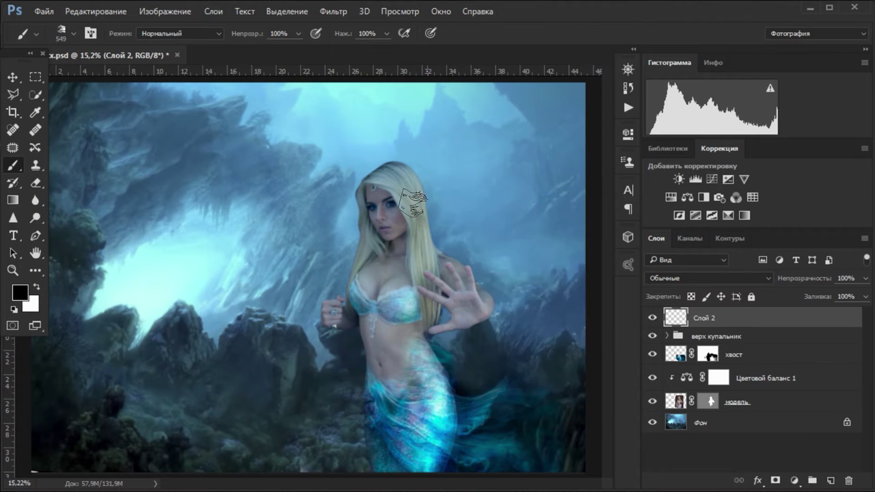
scroll(418, 217, up, 5)
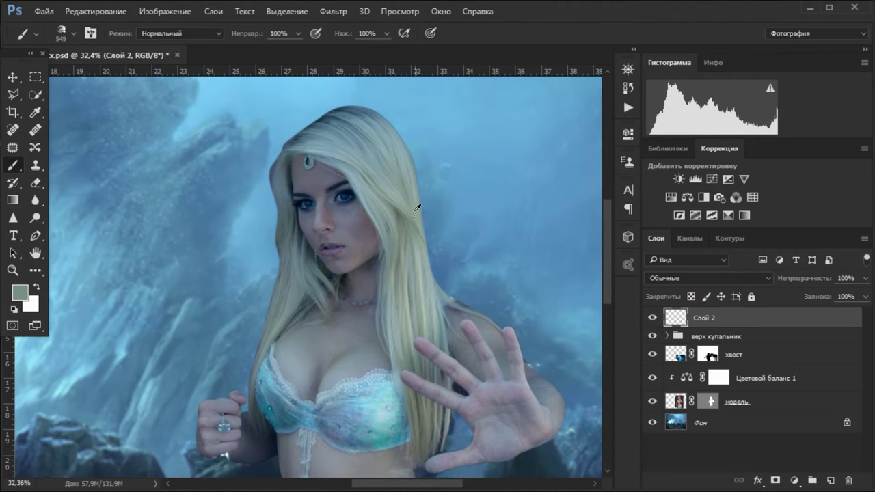
click(419, 215)
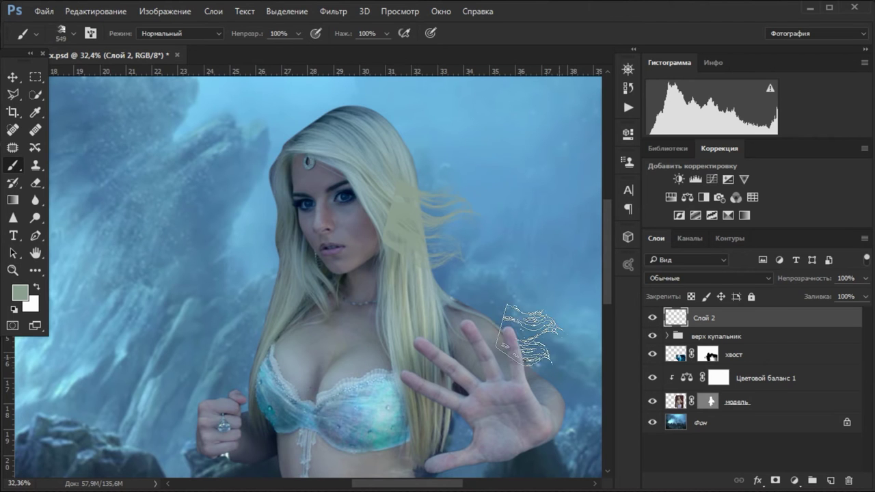
scroll(463, 249, down, 1)
key(v)
click(775, 481)
key(b)
right_click(425, 214)
key(Return)
scroll(382, 255, up, 1)
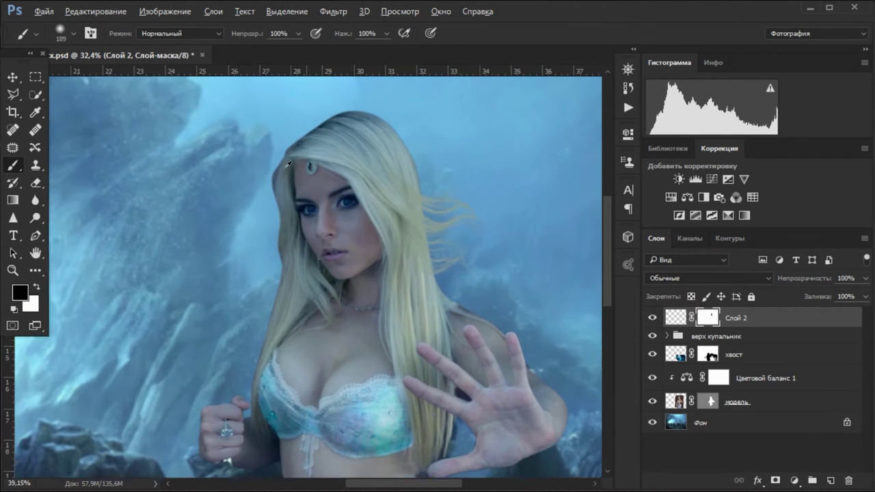
Move the hair strands into place and rotate them slightly clockwise with Free Transform.
key(v)
scroll(489, 250, up, 2)
drag(488, 250, 534, 267)
scroll(544, 301, down, 3)
scroll(543, 302, up, 4)
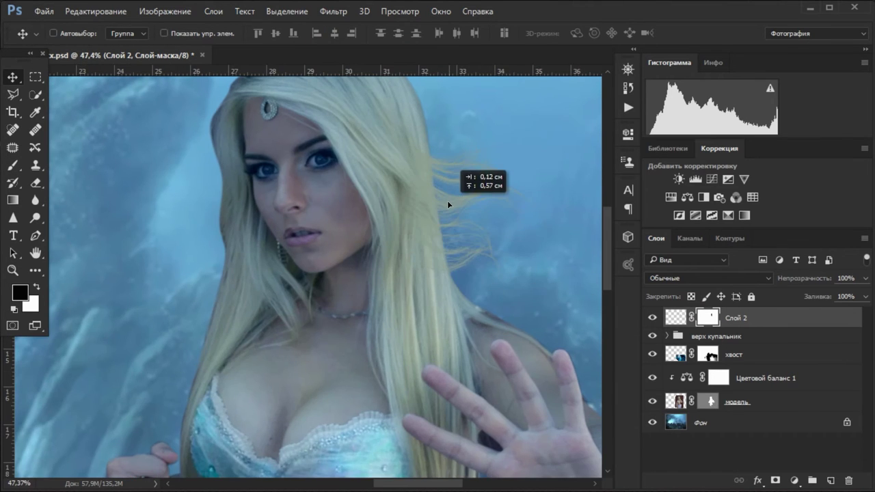
scroll(488, 229, down, 4)
scroll(496, 233, down, 2)
key(ctrl+t)
drag(538, 176, 542, 182)
drag(491, 208, 490, 212)
click(352, 202)
scroll(499, 205, up, 3)
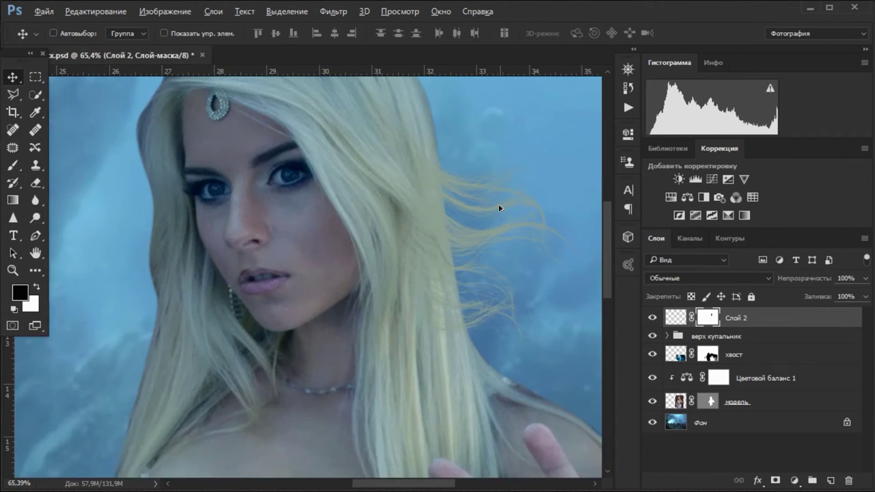
scroll(474, 205, down, 1)
scroll(464, 177, down, 1)
Alt-drag a copy of the hair strands and rotate it to follow the hair.
drag(455, 198, 462, 206)
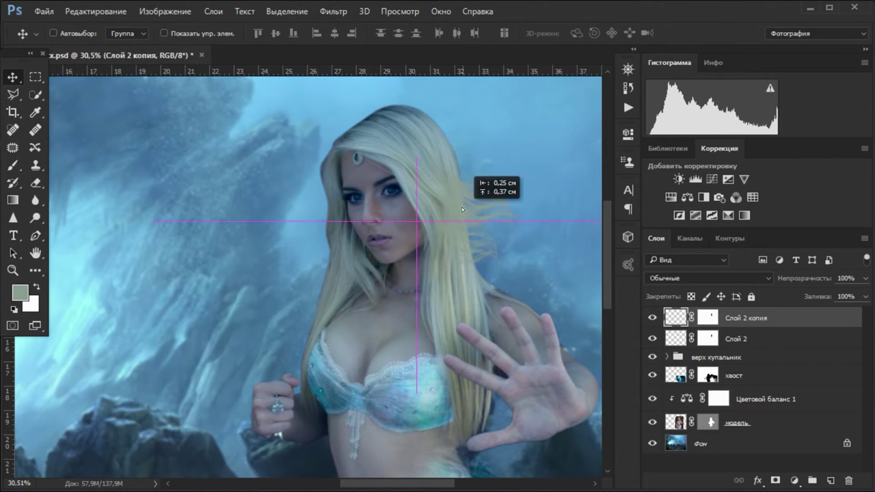
key(ctrl+t)
drag(541, 261, 554, 250)
drag(514, 94, 536, 115)
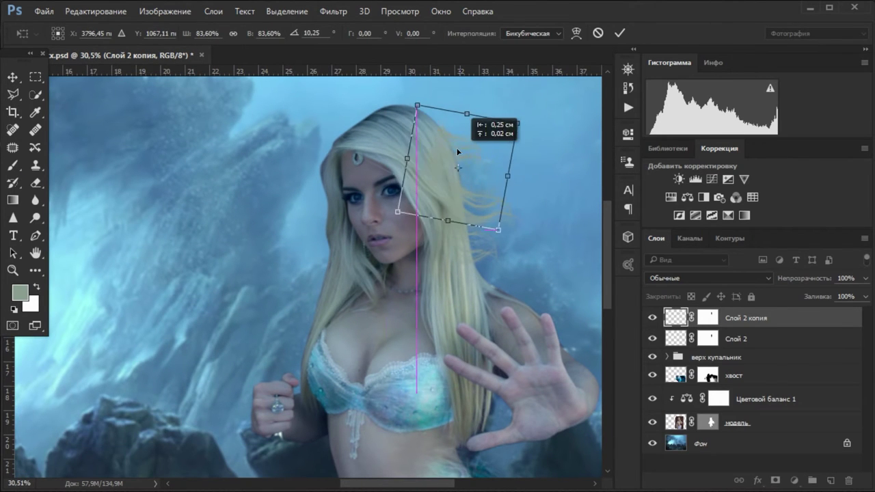
scroll(472, 158, up, 5)
key(v)
key(Return)
scroll(534, 228, down, 5)
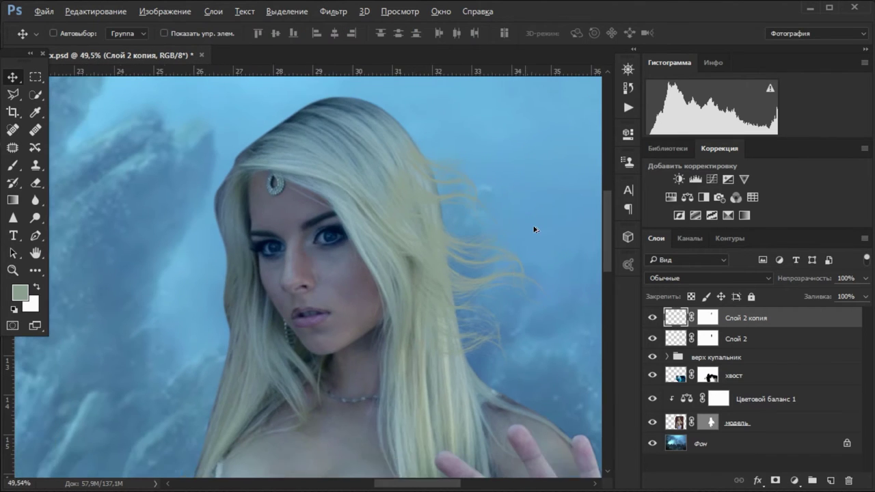
Transform the strand copy again to rotate and reposition it.
key(ctrl+t)
drag(448, 197, 463, 199)
key(v)
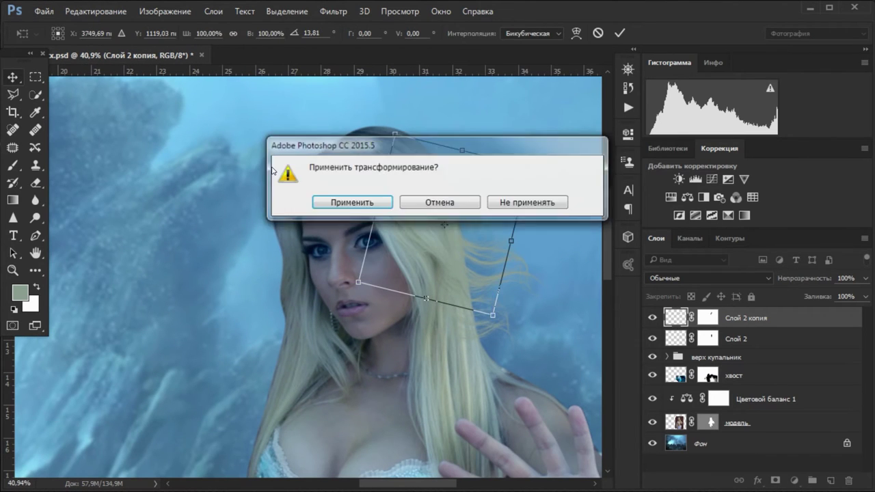
key(Return)
scroll(522, 272, up, 3)
Target the strand copy's mask with black paint and a larger soft brush tip.
click(712, 322)
key(d)
key(b)
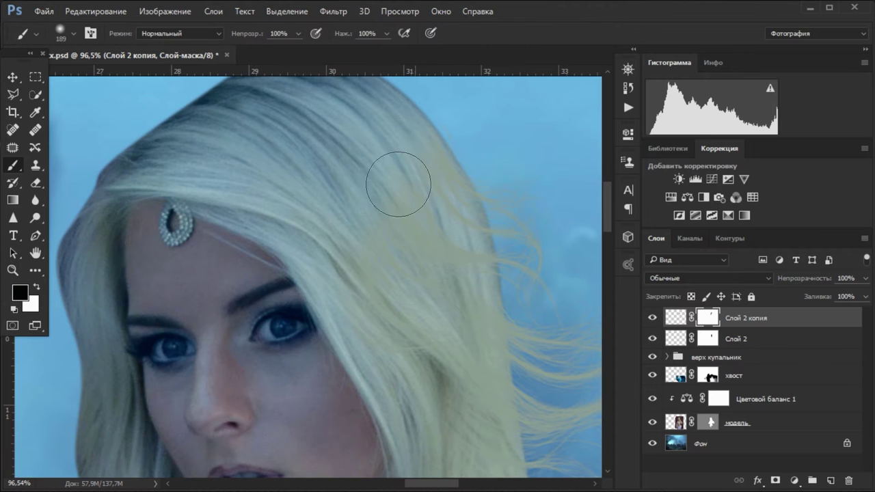
scroll(337, 185, down, 4)
scroll(488, 361, down, 2)
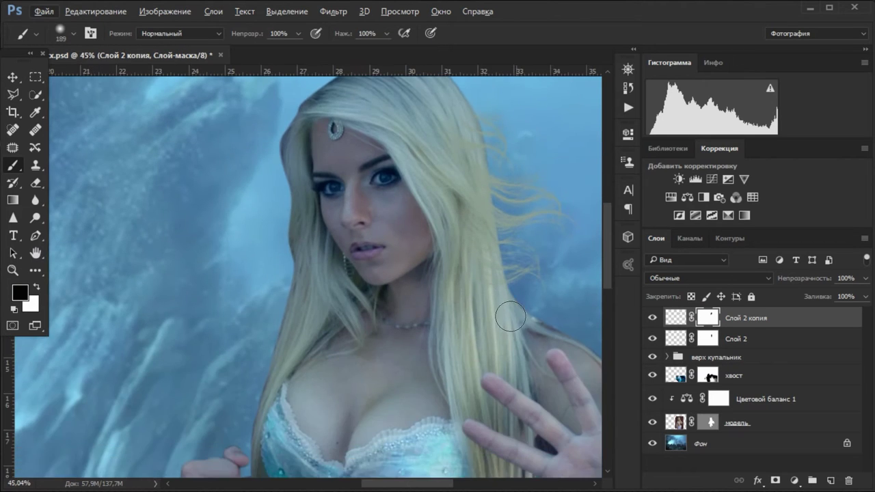
scroll(259, 313, up, 2)
right_click(259, 313)
double_click(342, 406)
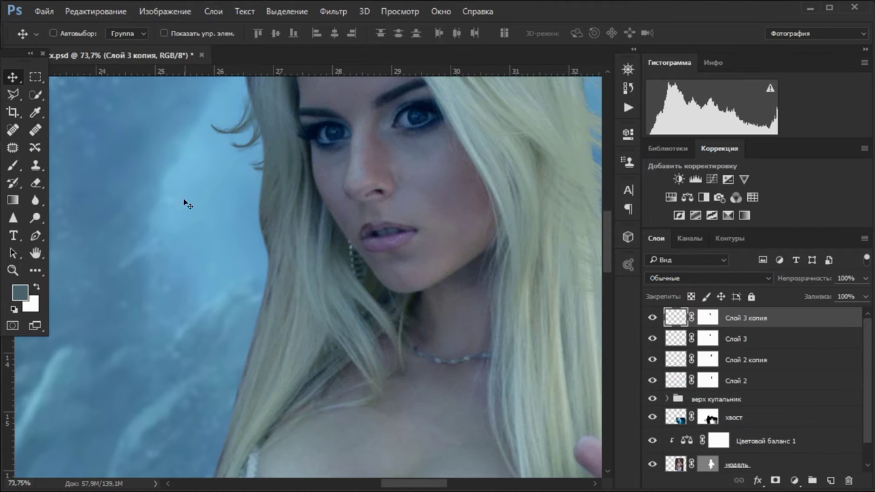
Scale the hair strands toward the face and select the range of hair strand layers.
scroll(305, 199, down, 2)
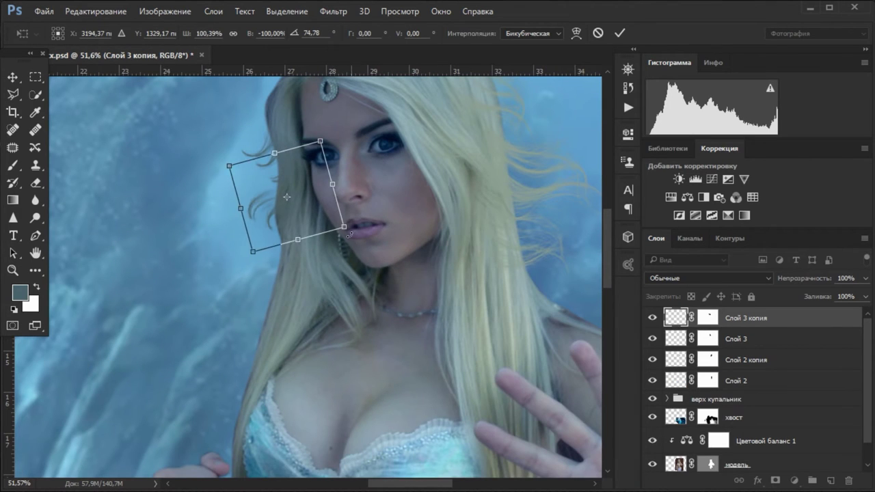
drag(397, 276, 335, 164)
key(Return)
scroll(335, 234, down, 1)
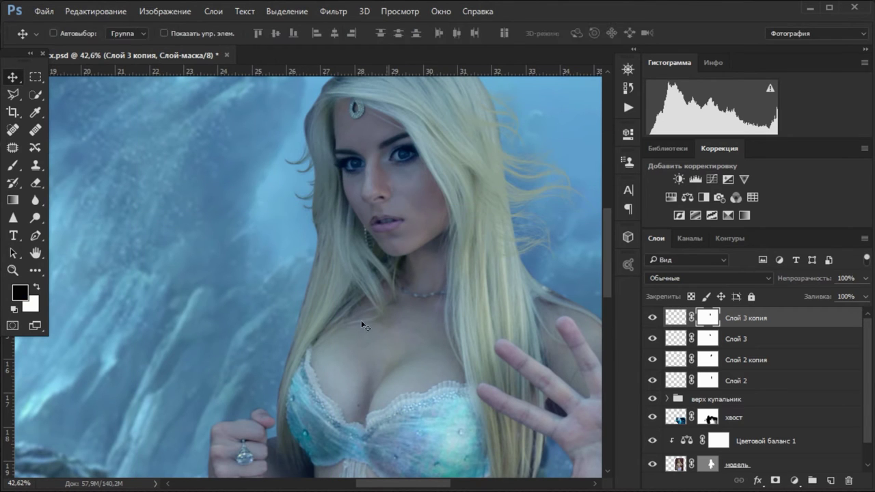
drag(282, 189, 173, 209)
shift+click(736, 381)
Merge the four selected hair strand layers into one layer.
right_click(739, 359)
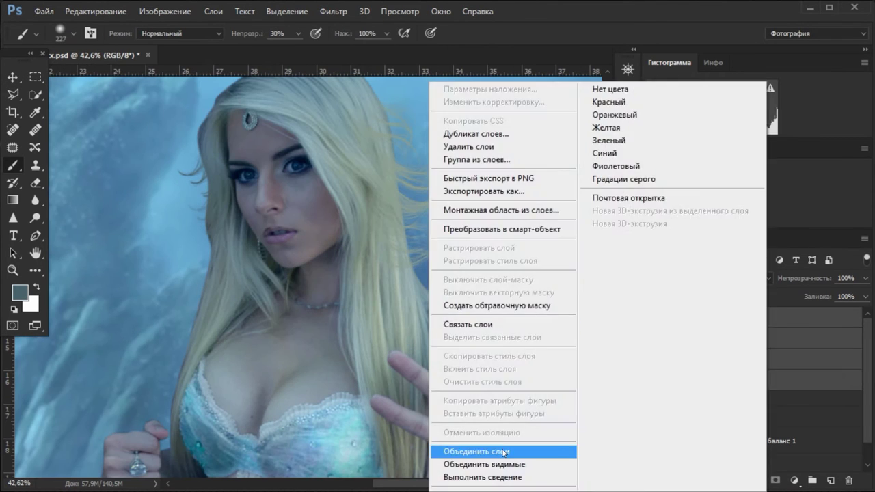
click(478, 452)
click(327, 10)
click(326, 11)
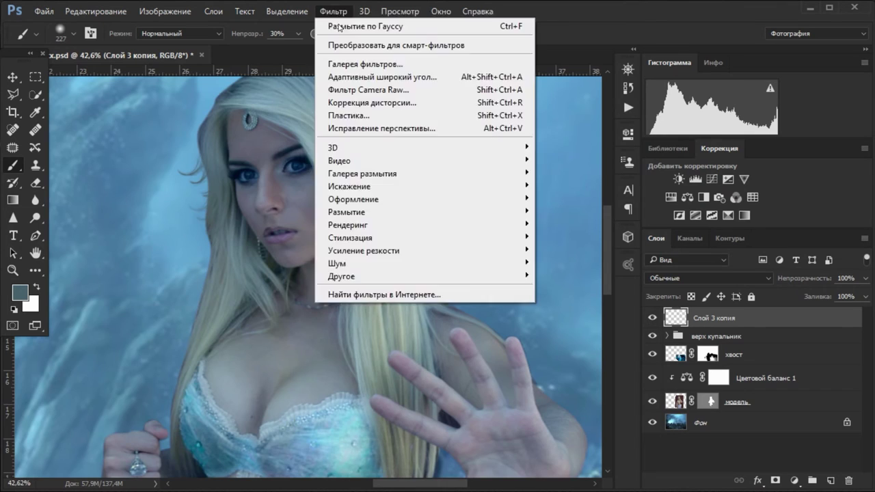
scroll(420, 190, up, 2)
scroll(420, 190, down, 3)
scroll(381, 198, down, 2)
Pick a brown foreground and paint it on a new Overlay layer over the right strands.
click(19, 294)
click(684, 222)
click(836, 121)
click(831, 480)
scroll(321, 96, up, 3)
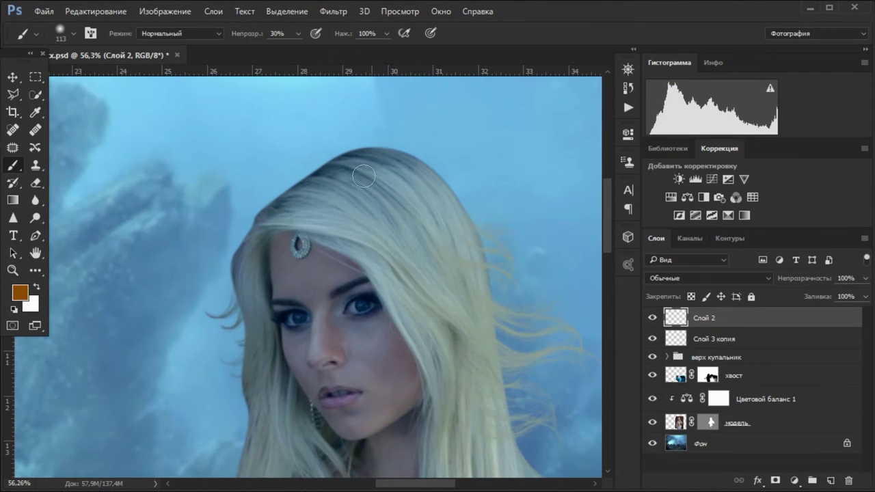
click(708, 278)
click(678, 140)
drag(523, 349, 495, 444)
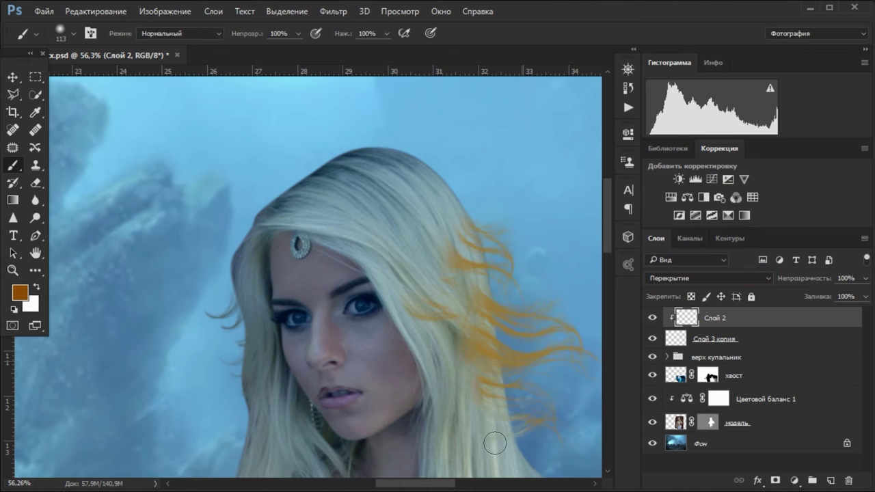
scroll(610, 310, down, 2)
Add another Overlay layer and paint orange across the top of the hair.
click(831, 480)
click(708, 278)
click(678, 140)
scroll(394, 79, up, 5)
mouse_move(354, 145)
mouse_down()
mouse_move(185, 229)
mouse_move(479, 268)
mouse_move(318, 137)
mouse_move(553, 218)
mouse_up()
mouse_move(147, 314)
mouse_down()
mouse_move(176, 258)
mouse_move(164, 410)
mouse_up()
scroll(162, 237, down, 5)
mouse_move(163, 236)
mouse_down()
mouse_move(137, 276)
mouse_move(281, 121)
mouse_up()
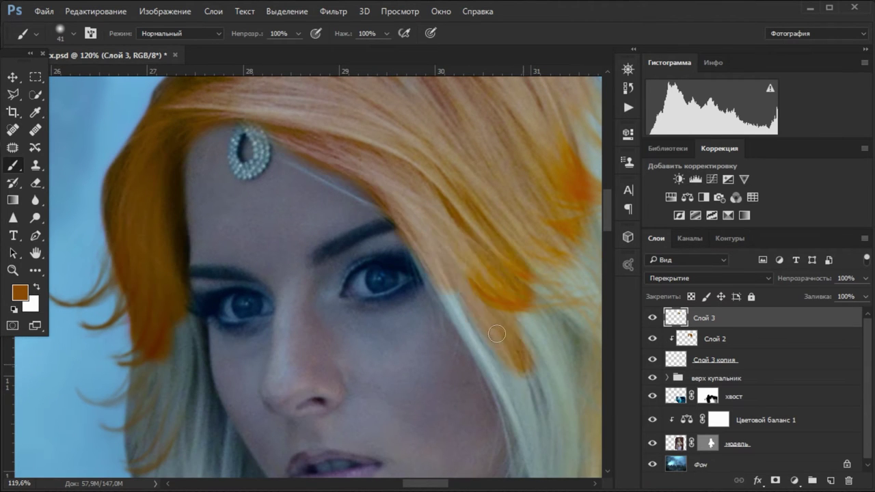
Paint the left hair strand orange on the tint layer.
scroll(381, 264, down, 1)
drag(381, 264, 402, 278)
drag(440, 342, 411, 404)
scroll(410, 403, down, 3)
mouse_move(410, 273)
mouse_down()
mouse_move(344, 327)
mouse_move(377, 367)
mouse_move(471, 259)
mouse_up()
scroll(470, 258, up, 2)
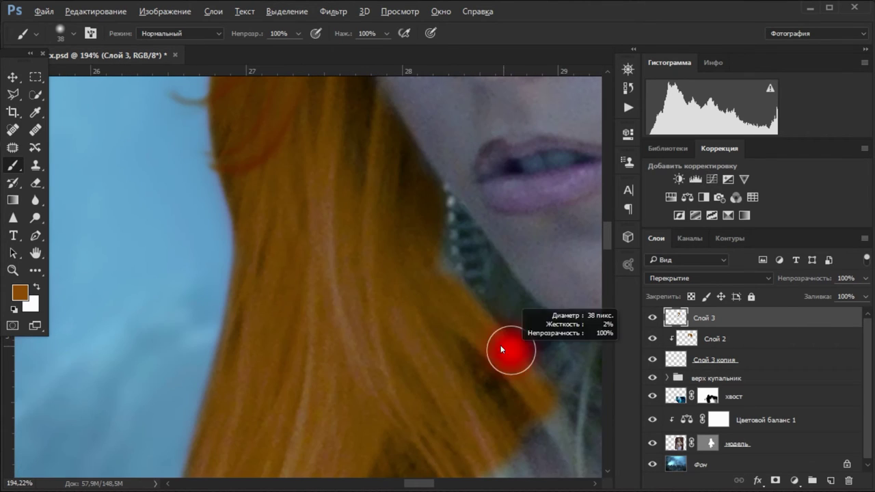
key(x)
key(x)
scroll(482, 296, up, 2)
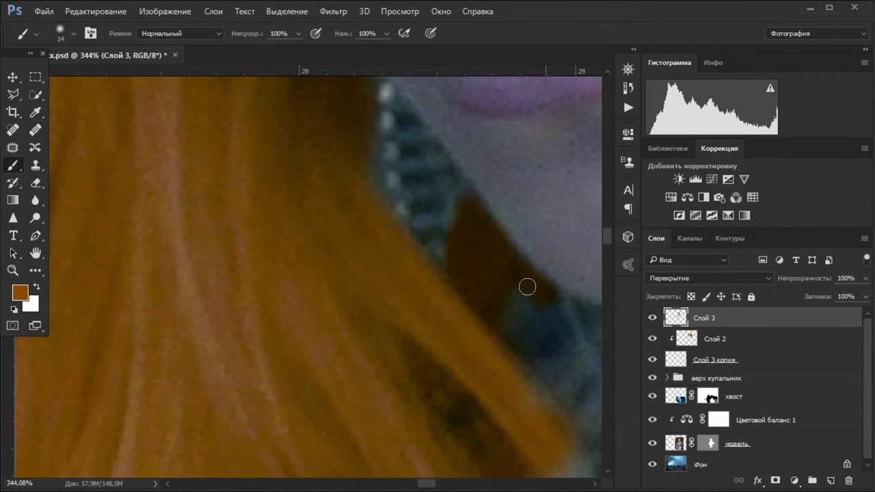
scroll(523, 335, down, 2)
scroll(369, 268, down, 1)
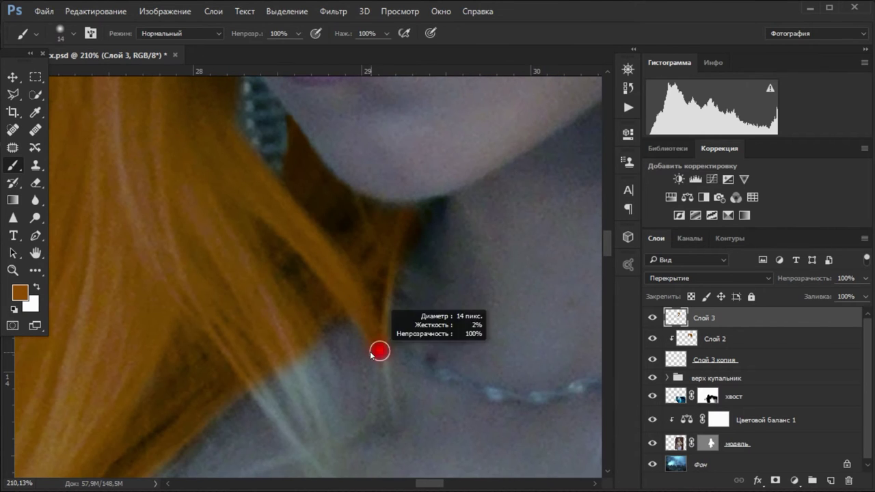
scroll(342, 409, down, 2)
scroll(342, 409, up, 3)
Paint orange over strands near the neck and beside the bikini top down to the fist.
drag(356, 147, 372, 254)
scroll(121, 321, down, 1)
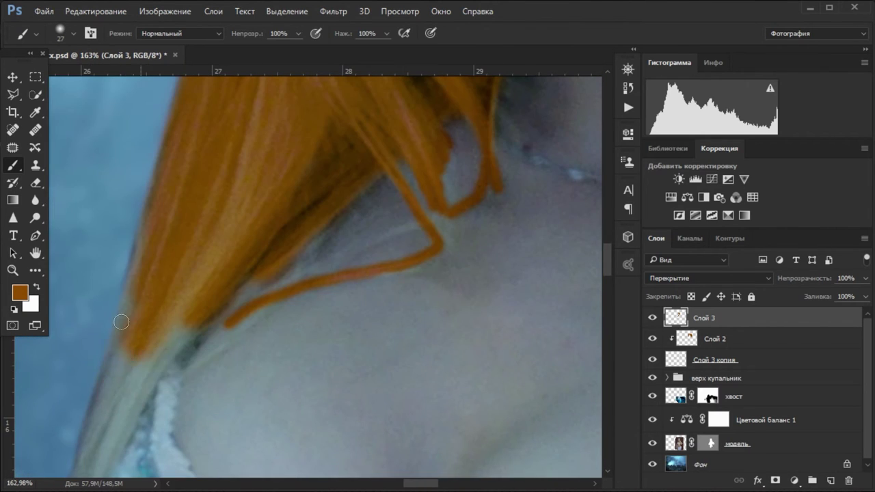
scroll(91, 306, down, 2)
scroll(274, 225, down, 3)
scroll(234, 192, up, 2)
drag(234, 158, 233, 287)
key(bracketleft)
scroll(232, 180, down, 2)
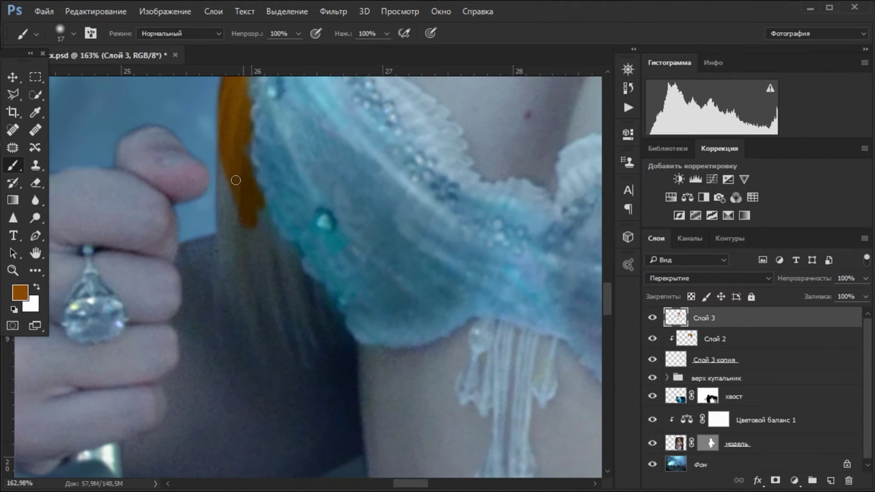
drag(232, 180, 285, 245)
scroll(251, 280, down, 3)
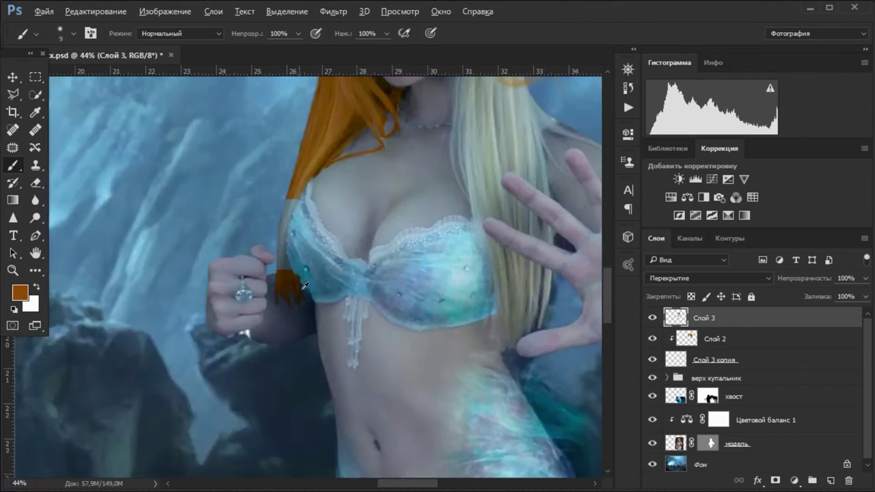
scroll(410, 205, up, 2)
Move the hair colour layer below the bikini top group.
drag(410, 158, 424, 287)
key(ctrl+bracketleft)
key(ctrl+bracketleft)
key(ctrl+bracketleft)
scroll(424, 314, down, 3)
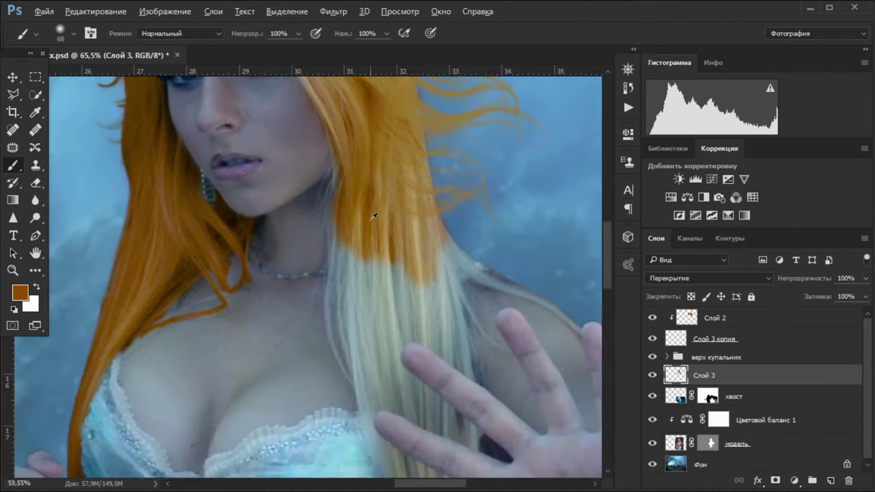
scroll(425, 313, down, 3)
scroll(342, 239, up, 3)
scroll(310, 208, down, 2)
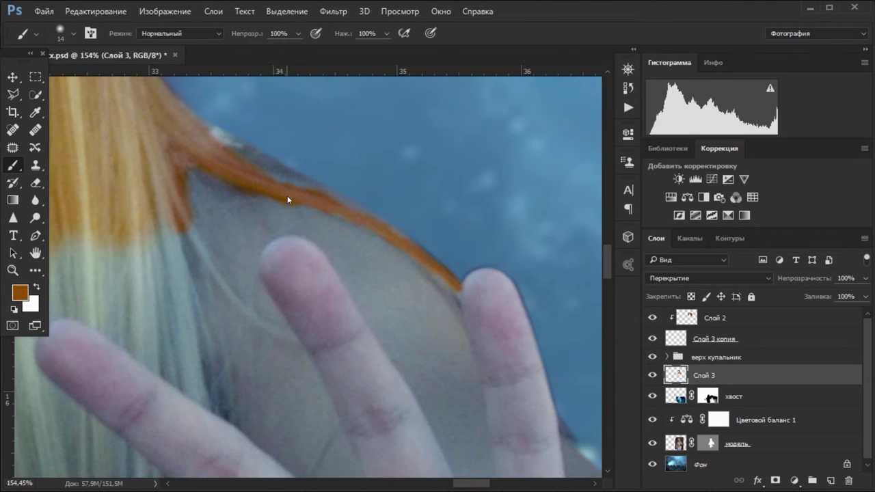
scroll(287, 199, left, 3)
Paint the blonde hair near and between the fingers orange.
key(bracketright)
key(bracketright)
key(bracketright)
drag(250, 178, 342, 274)
drag(329, 178, 383, 300)
drag(274, 205, 107, 331)
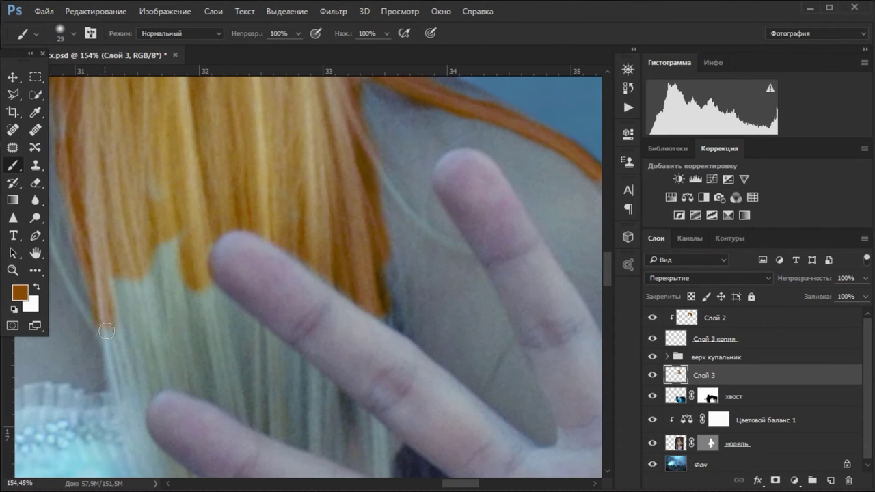
scroll(106, 331, down, 2)
scroll(205, 274, down, 2)
drag(257, 260, 294, 314)
drag(246, 294, 321, 349)
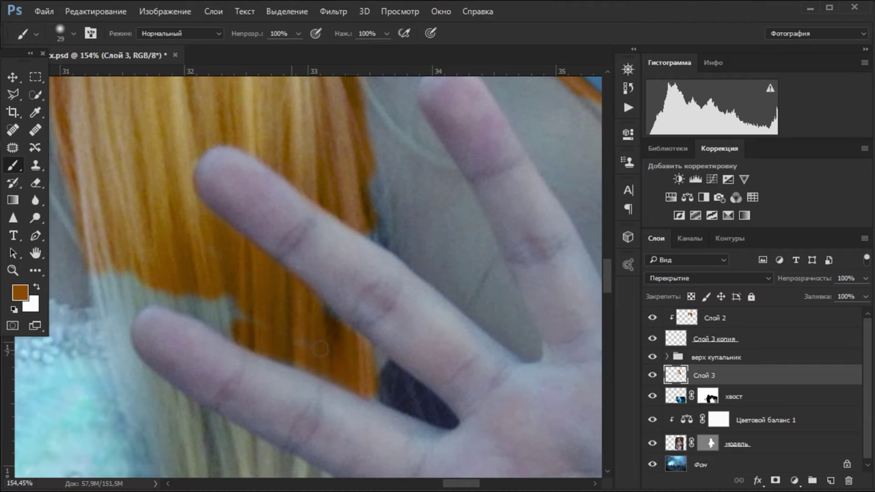
scroll(213, 257, down, 3)
scroll(172, 198, left, 2)
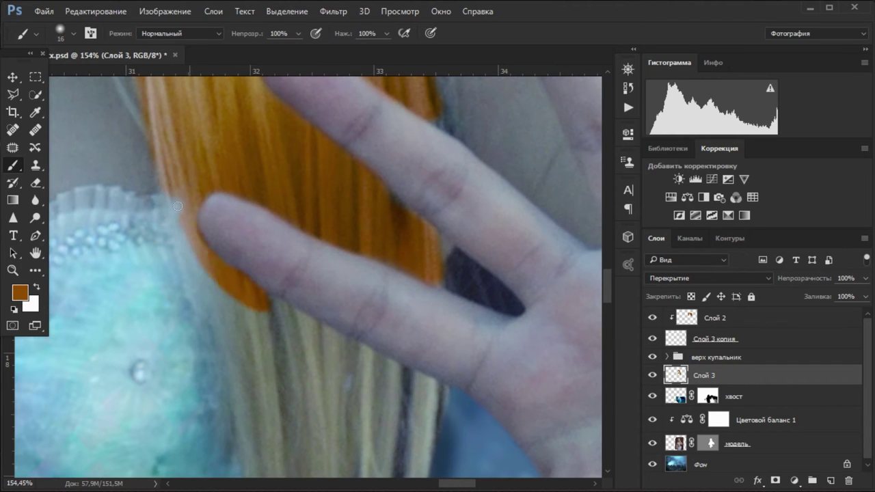
scroll(177, 205, down, 5)
scroll(283, 156, up, 6)
Finish the orange below the fingers and along the edge, then lower opacity to 61%.
key(bracketright)
key(bracketright)
key(bracketright)
mouse_move(283, 156)
mouse_down()
mouse_move(307, 299)
mouse_move(400, 289)
mouse_move(303, 327)
mouse_up()
scroll(400, 289, up, 3)
scroll(269, 231, down, 2)
scroll(270, 231, down, 3)
key(bracketleft)
key(bracketleft)
key(bracketleft)
drag(236, 123, 241, 288)
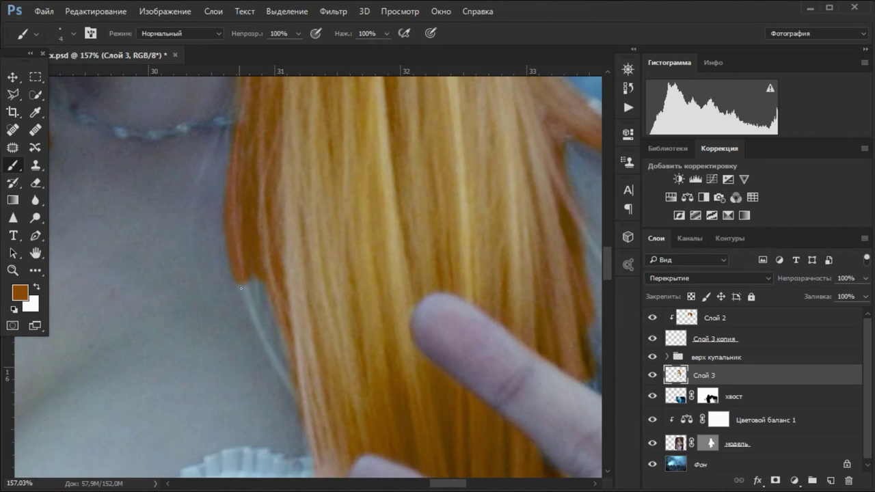
scroll(240, 288, up, 2)
key(bracketright)
key(bracketright)
key(bracketright)
scroll(308, 121, down, 4)
scroll(332, 254, down, 1)
drag(808, 278, 783, 284)
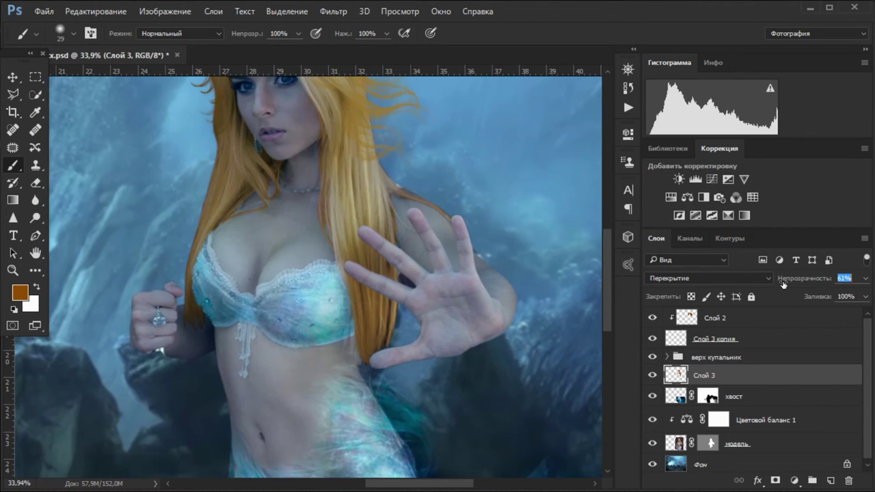
Zoom in on the fist and bikini area and rename the hair tint layer цвет волос.
key(z)
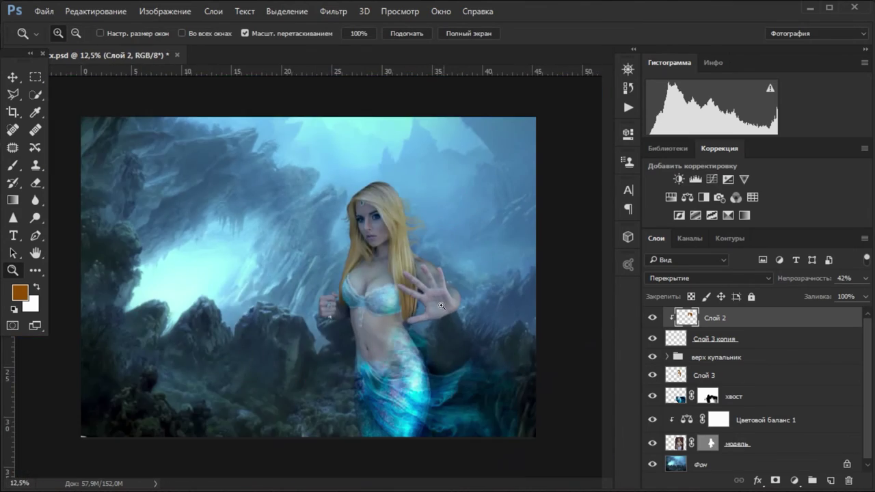
drag(307, 314, 549, 342)
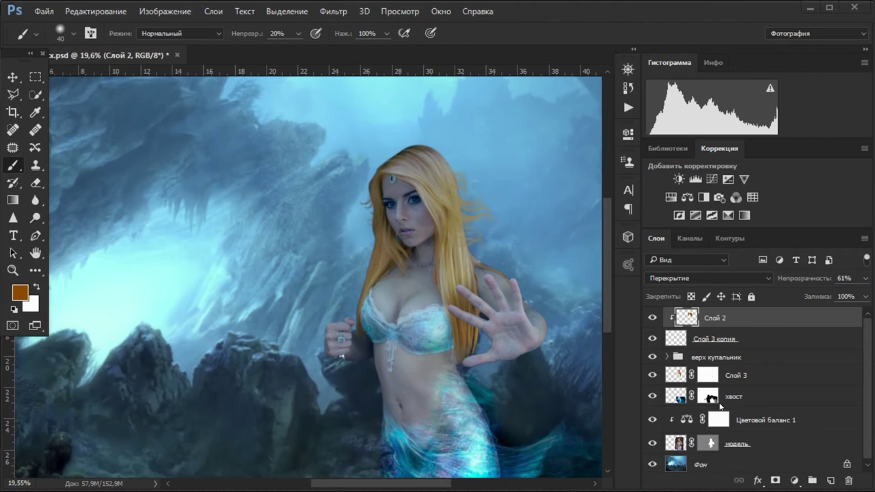
double_click(736, 376)
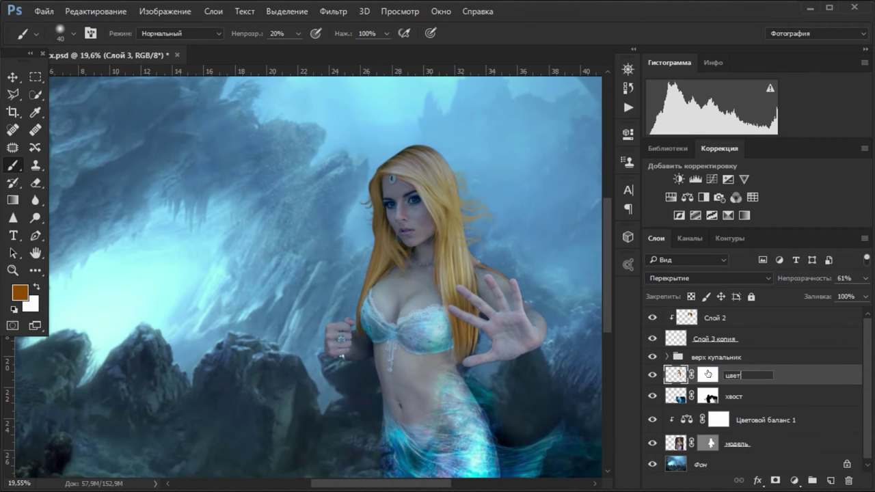
Group Слой 2 and Слой 3 копия and rename the group волосы добавочные.
click(718, 340)
shift+click(716, 320)
key(ctrl+g)
double_click(706, 315)
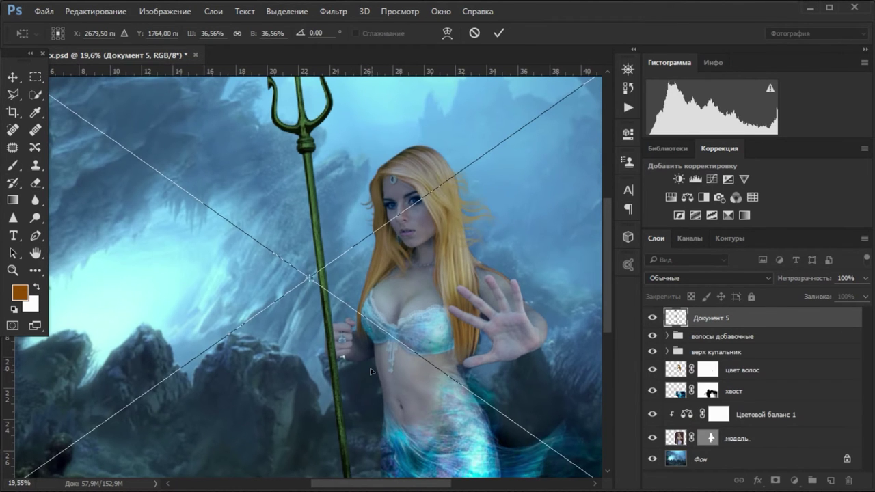
Commit the trident placement and switch to moving the trident layer.
click(12, 80)
key(Return)
right_click(294, 67)
key(Escape)
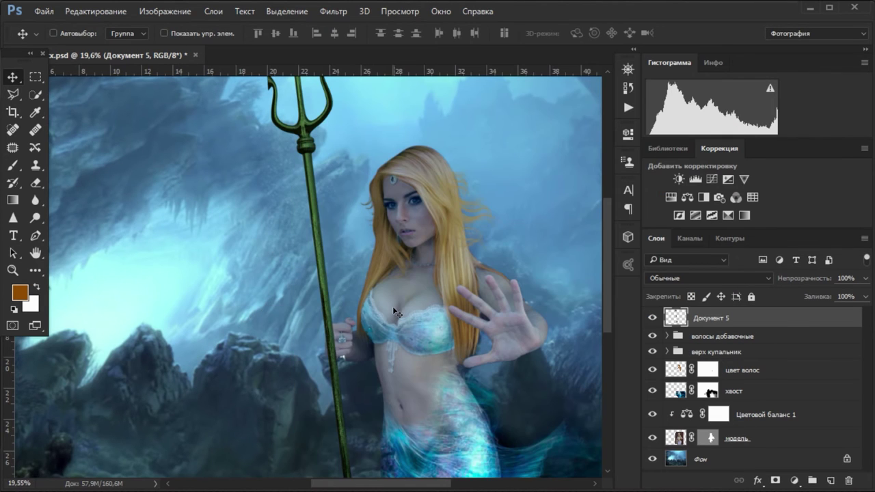
scroll(385, 282, down, 2)
Free Transform the trident into the mermaid's fist at 62% opacity for positioning.
key(ctrl+t)
scroll(384, 282, up, 5)
drag(324, 247, 342, 285)
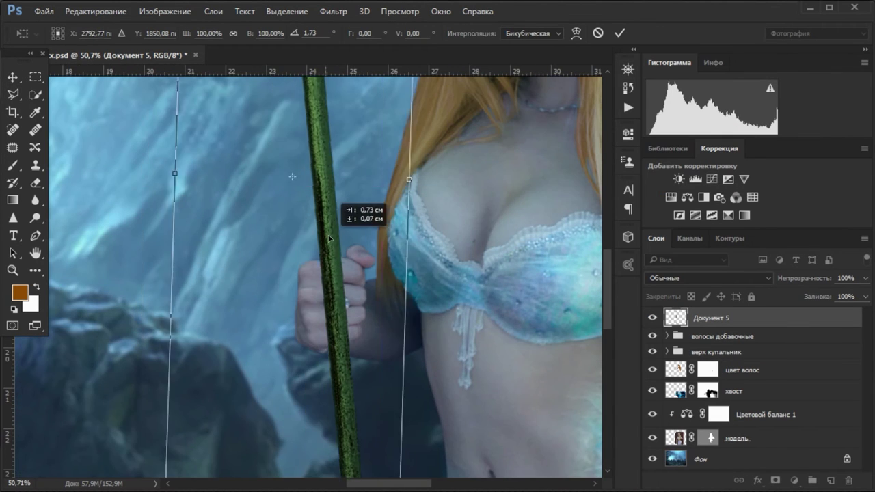
scroll(342, 286, up, 4)
key(6)
key(2)
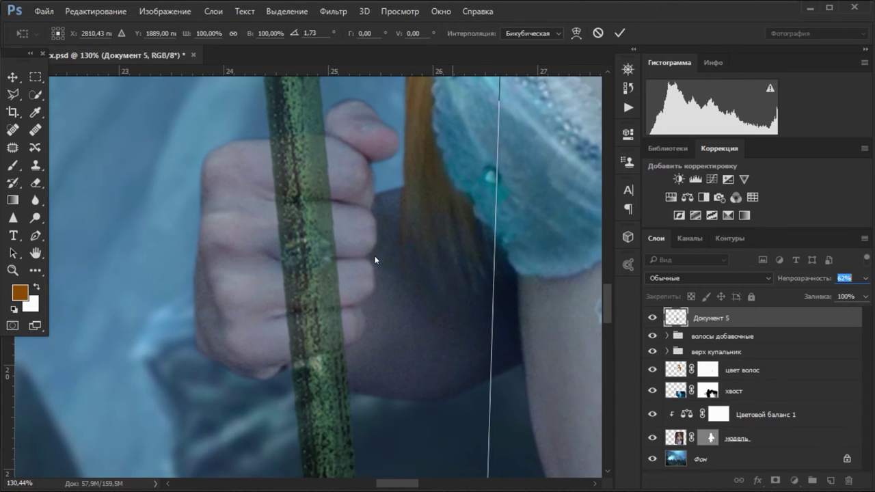
scroll(528, 303, down, 4)
Rotate the trident to about 4°, nudge it into the hand, and apply the transform.
drag(528, 303, 556, 306)
scroll(285, 275, up, 4)
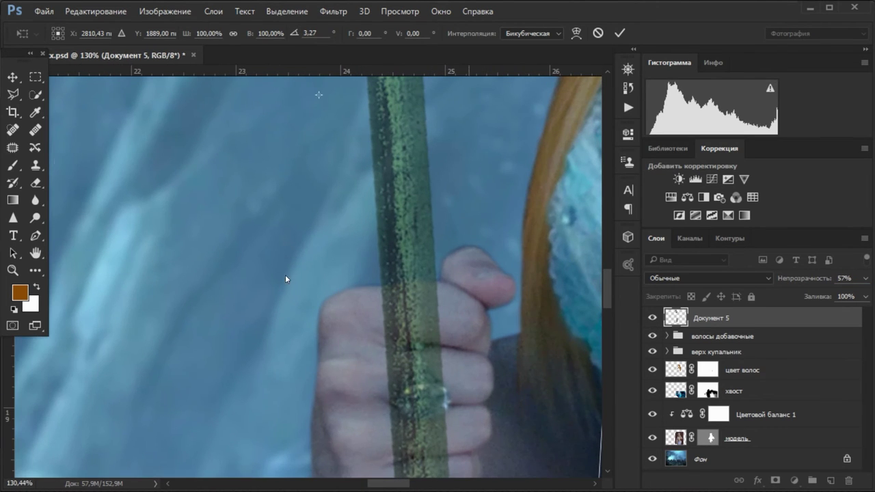
scroll(434, 320, down, 5)
drag(513, 288, 517, 303)
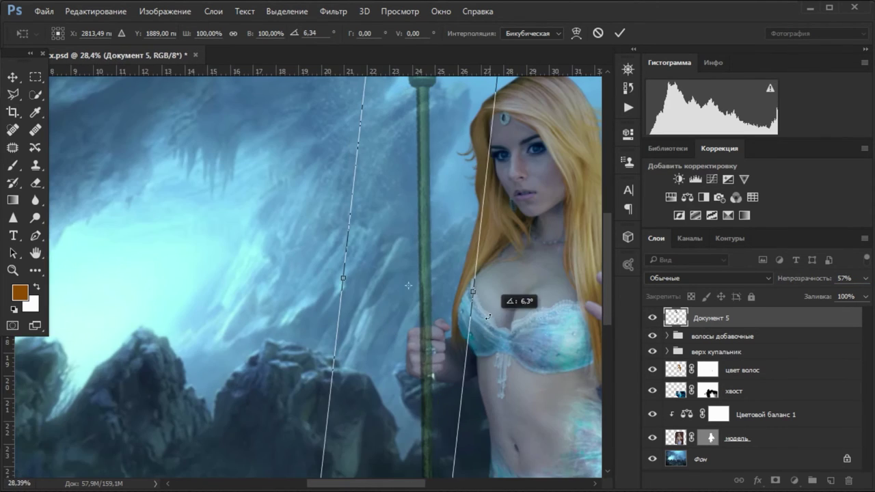
scroll(434, 344, up, 4)
drag(424, 335, 427, 329)
scroll(424, 300, down, 3)
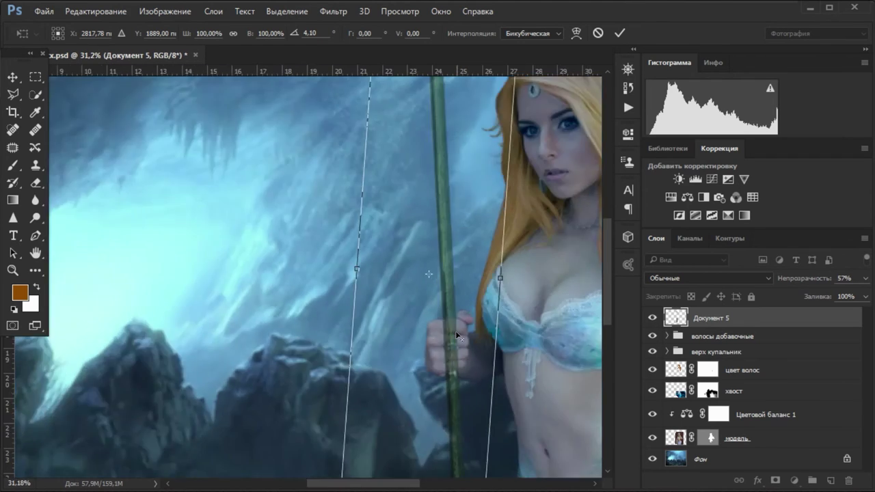
scroll(321, 277, down, 3)
key(Return)
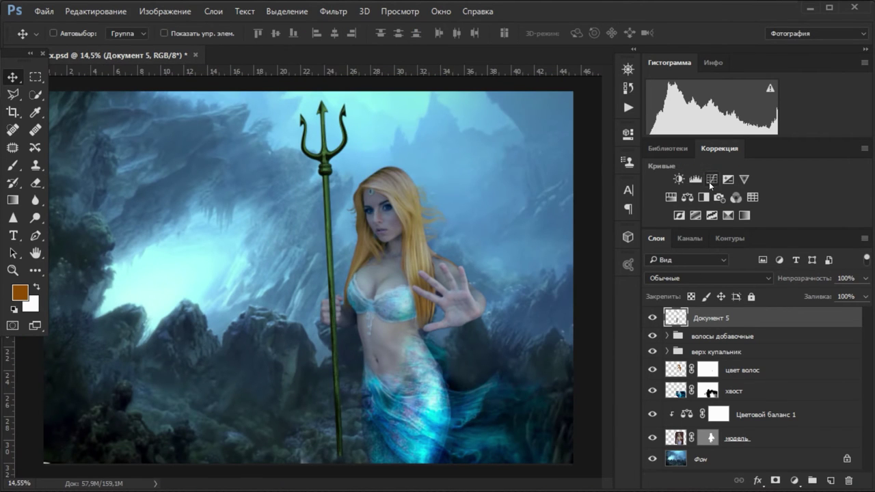
click(712, 179)
Bend the clipped Кривые 1 into a brightening S-curve on the trident, then zoom to the hand.
scroll(308, 274, up, 1)
click(448, 331)
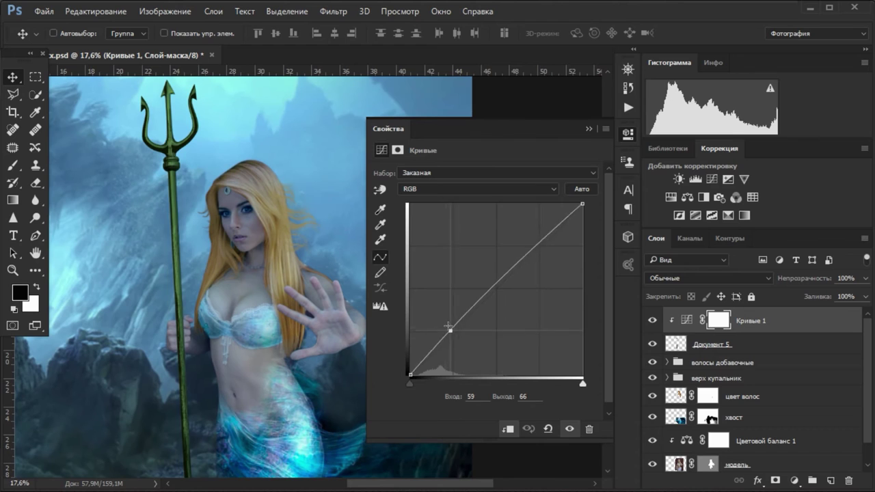
drag(449, 331, 411, 354)
drag(479, 305, 480, 287)
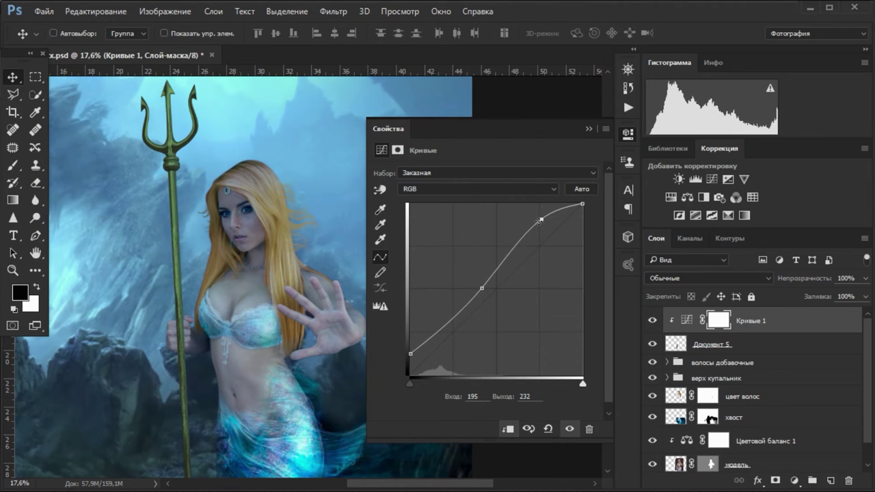
drag(540, 220, 541, 217)
drag(406, 338, 408, 344)
key(alt+5)
click(628, 134)
key(z)
drag(168, 277, 205, 278)
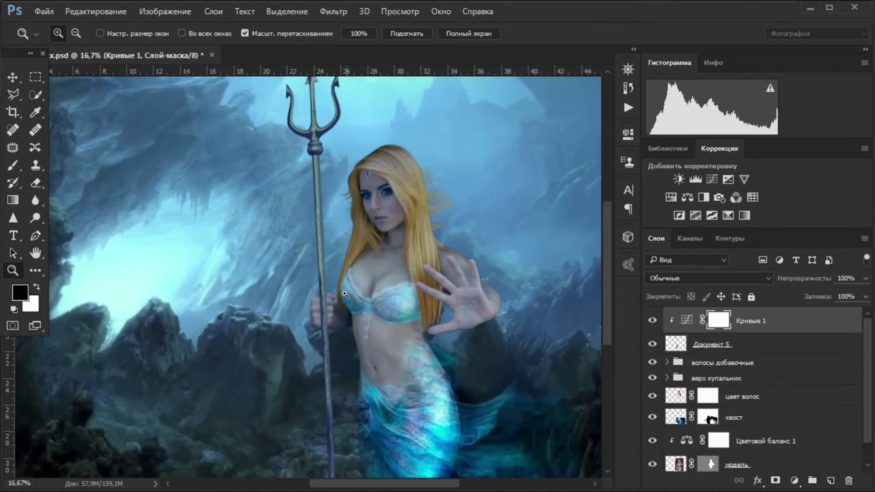
Add a mask to the trident and Magnetic Lasso a selection around the fingers.
key(alt+bracketleft)
key(ctrl+plus)
key(ctrl+plus)
key(ctrl+comma)
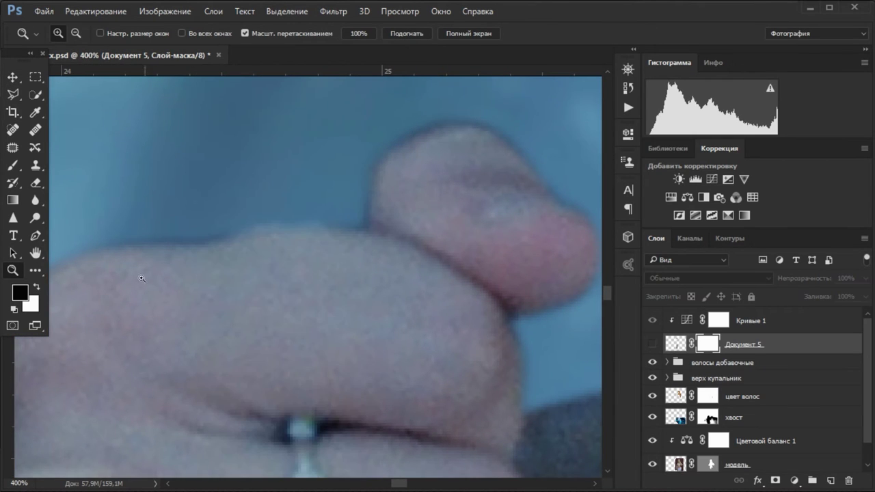
scroll(308, 273, down, 2)
key(l)
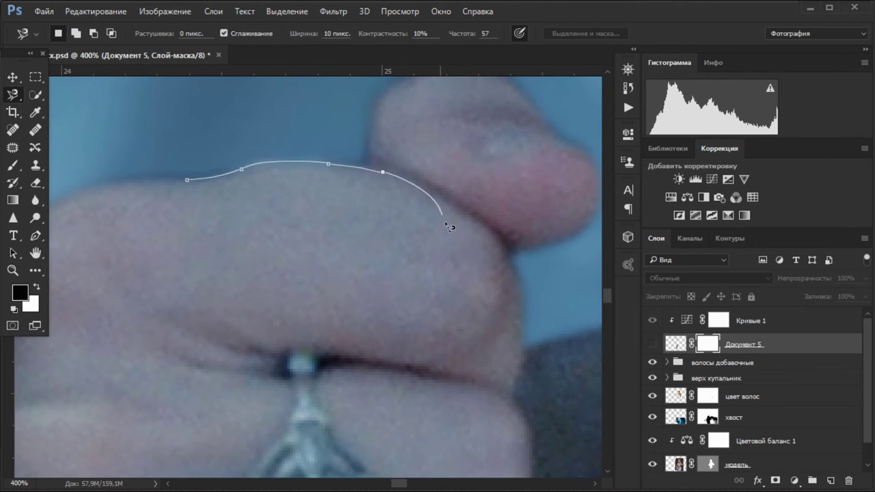
scroll(465, 247, down, 3)
scroll(218, 401, up, 3)
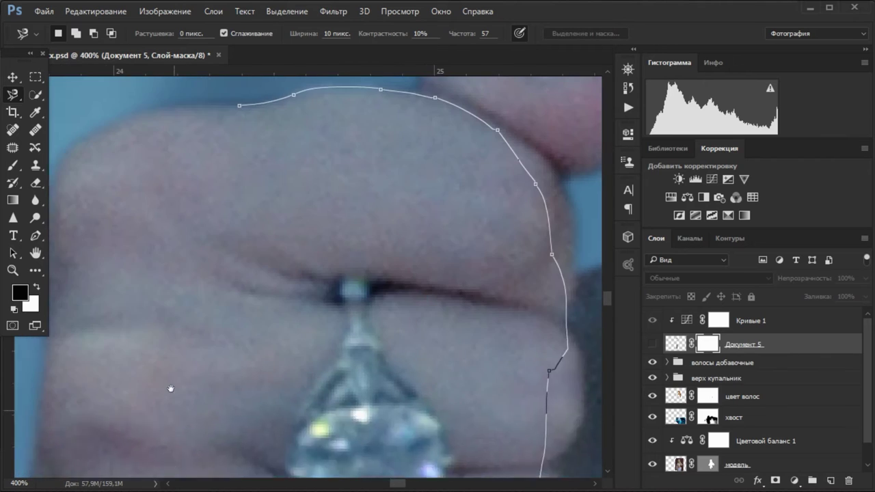
scroll(172, 391, up, 2)
double_click(152, 168)
Paint black on the trident mask to hide the shaft behind the fingers.
key(ctrl+minus)
key(ctrl+minus)
key(ctrl+comma)
click(14, 167)
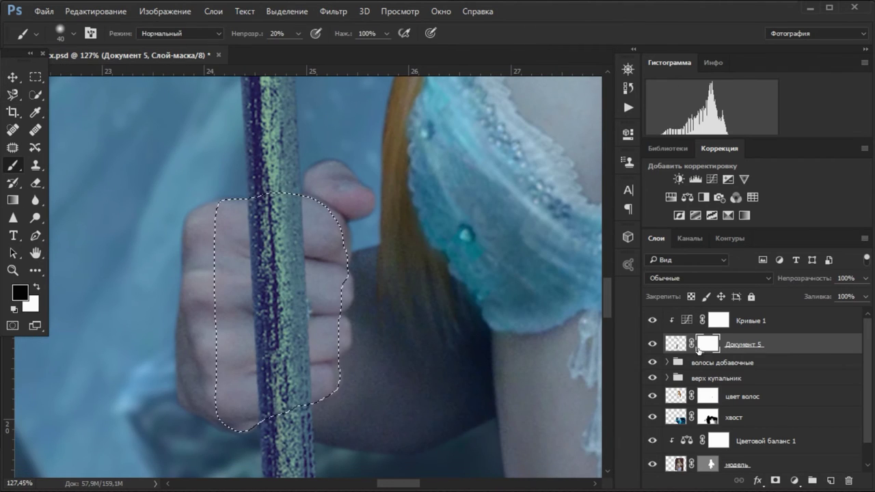
drag(280, 246, 277, 347)
scroll(308, 308, up, 5)
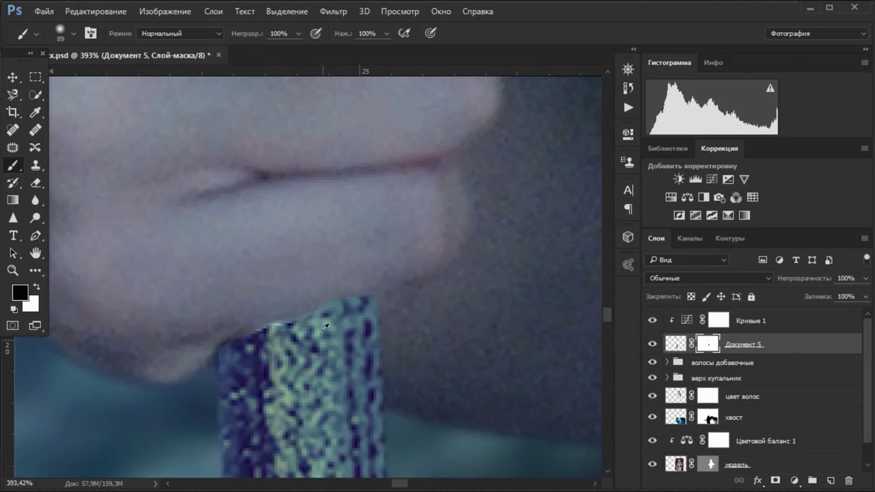
scroll(364, 210, up, 2)
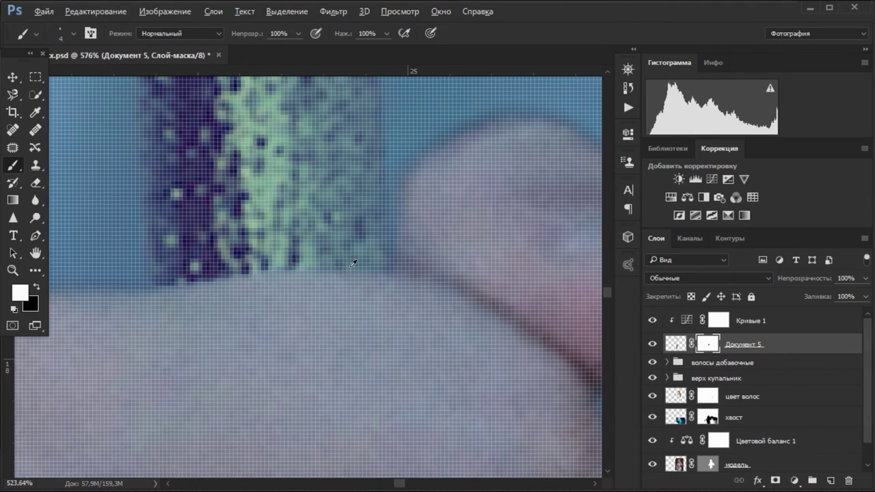
scroll(354, 264, down, 5)
Add a new empty layer above the curves adjustment with default black and white colours.
click(751, 320)
click(831, 480)
scroll(284, 293, up, 4)
scroll(284, 292, up, 1)
key(d)
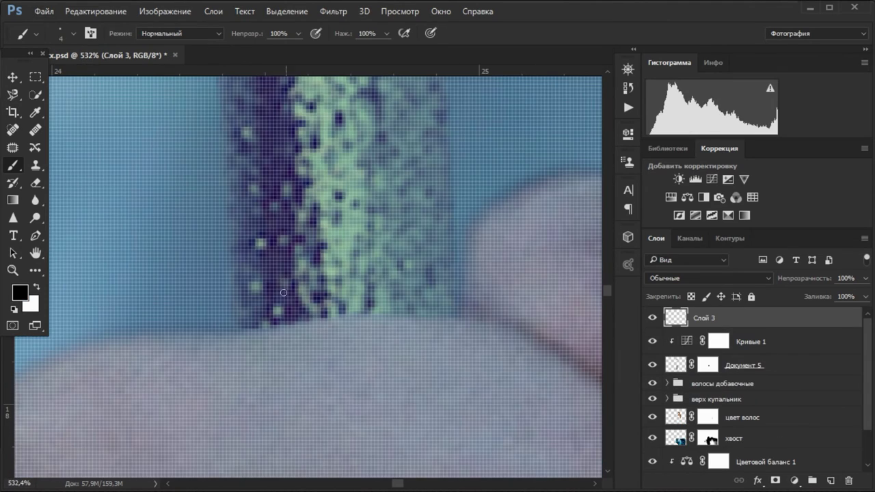
scroll(257, 318, down, 5)
scroll(355, 255, up, 4)
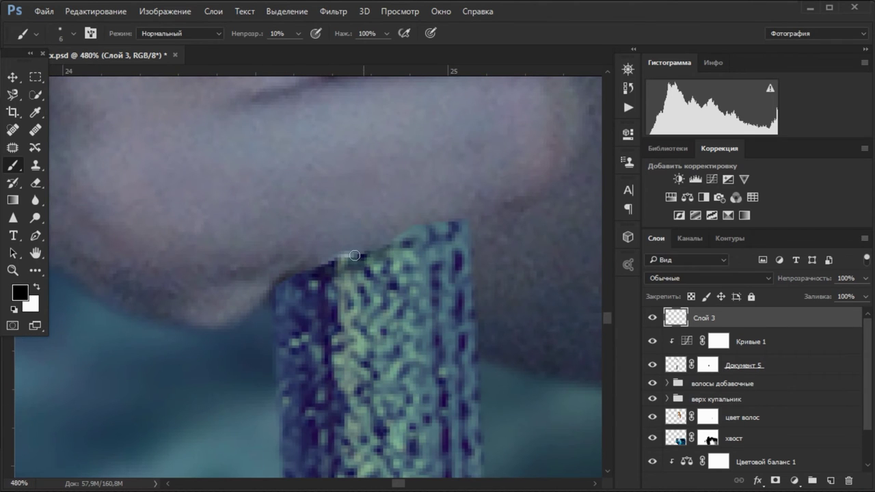
key(ctrl+z)
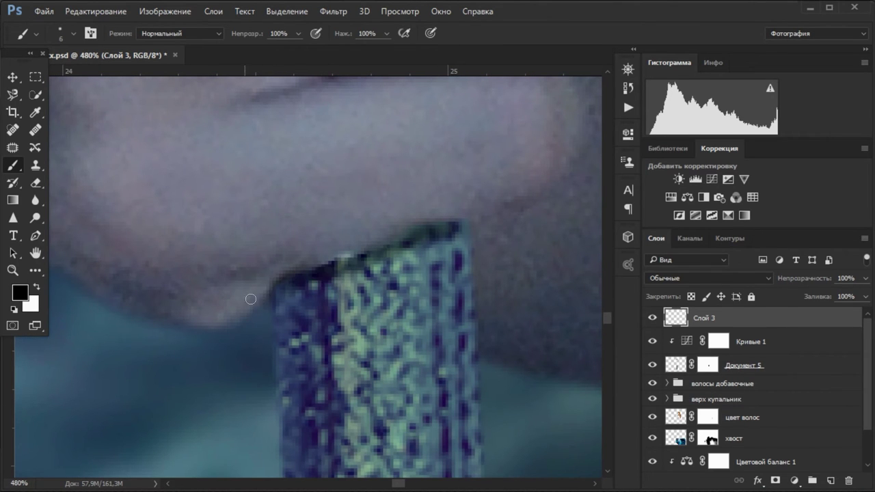
scroll(314, 280, down, 5)
scroll(420, 252, up, 5)
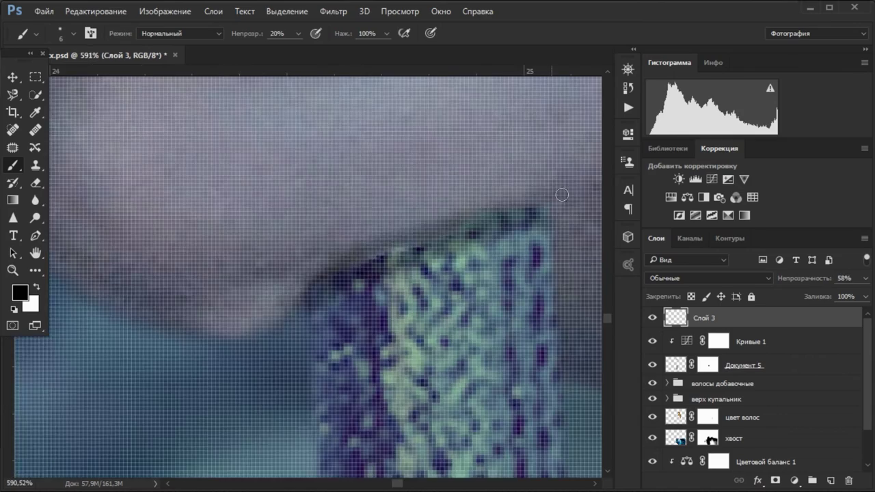
Switch between the trident mask and the new layer, setting black as the painting colour.
key(alt+bracketleft)
key(alt+bracketleft)
key(x)
scroll(419, 252, down, 5)
key(x)
scroll(414, 297, up, 4)
key(alt+bracketright)
key(alt+bracketright)
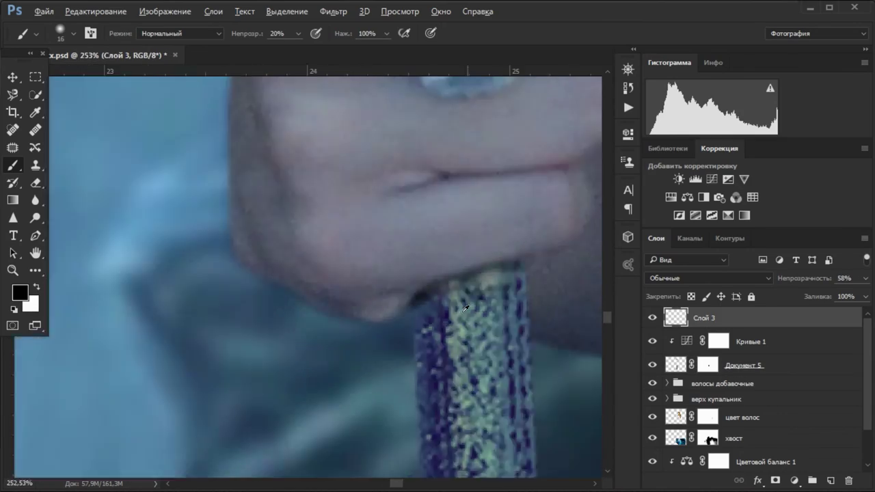
scroll(356, 330, down, 5)
scroll(356, 330, down, 1)
Create Слой 4 beneath the trident and group it with the trident layer.
key(ctrl+shift+n)
click(718, 362)
key(m)
drag(708, 350, 707, 397)
key(x)
key(v)
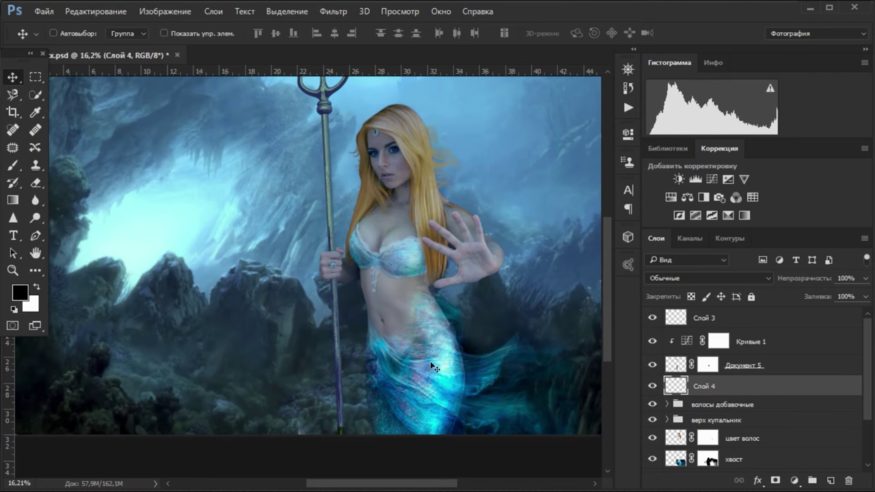
shift+click(798, 367)
key(ctrl+g)
Target the shark layer and open Select and Mask from the Select menu.
scroll(365, 206, down, 1)
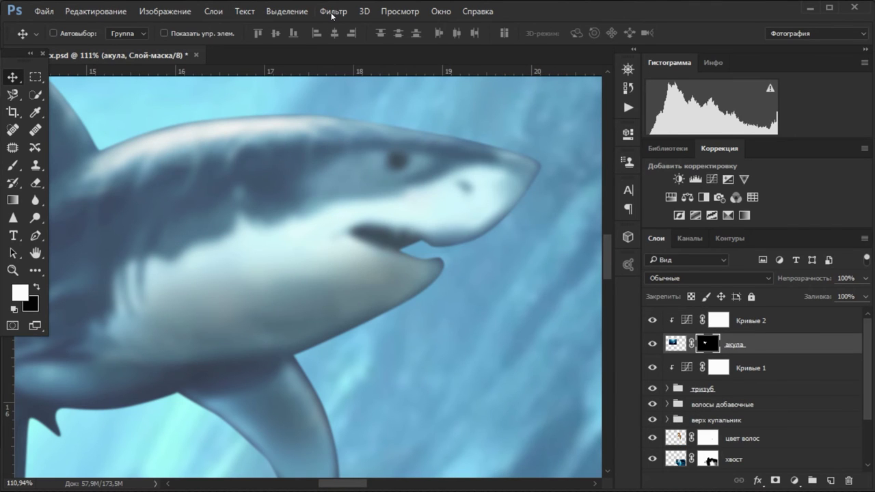
click(332, 15)
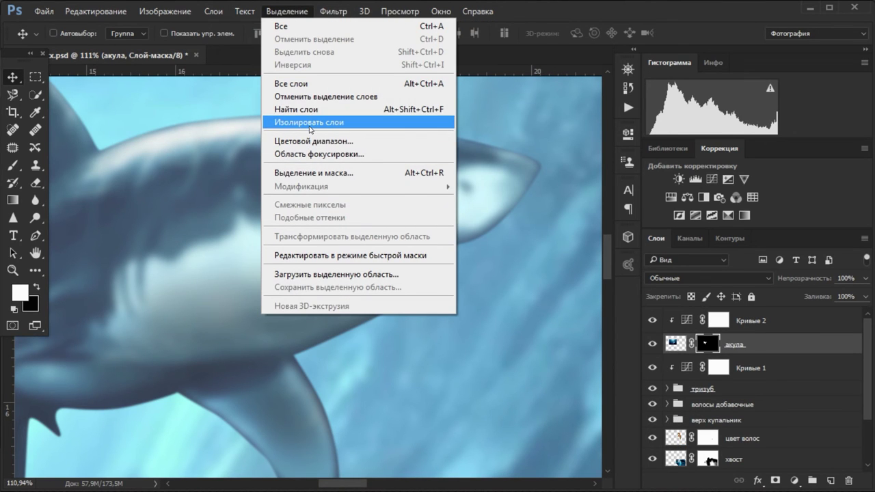
click(676, 344)
click(296, 14)
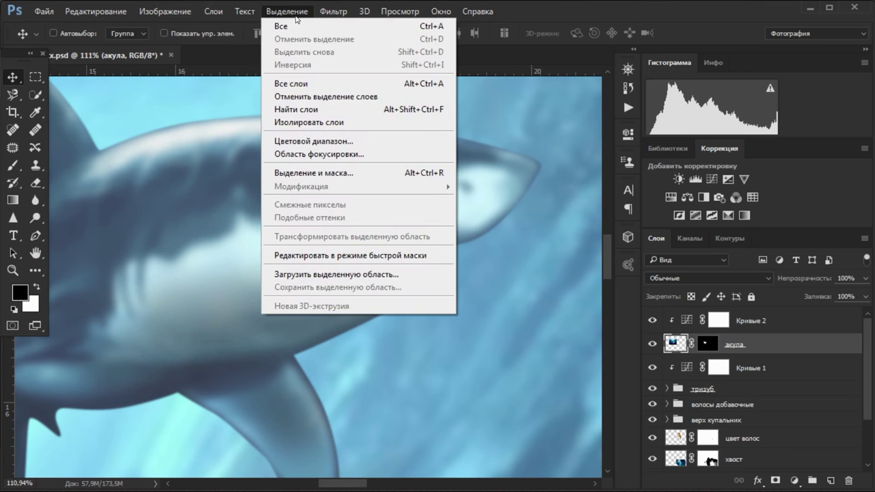
click(313, 173)
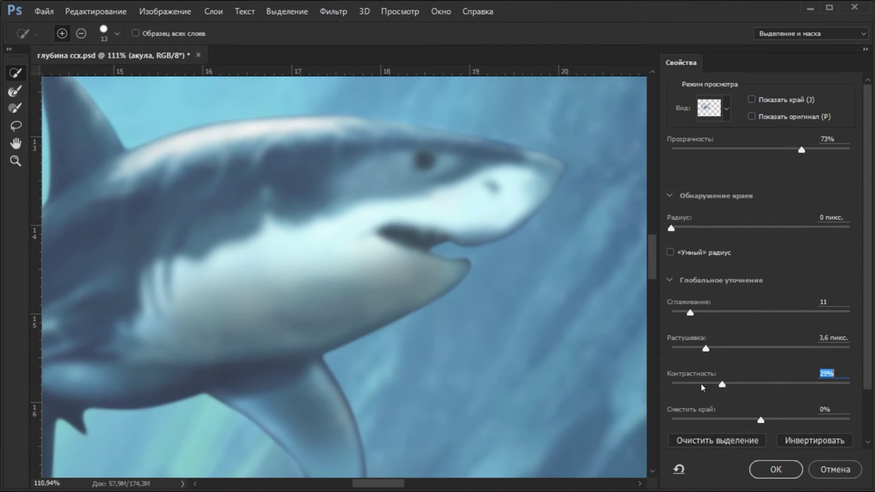
Shift the shark's mask edge about −58%, add feathering, and apply, comparing before and after.
drag(747, 423, 708, 421)
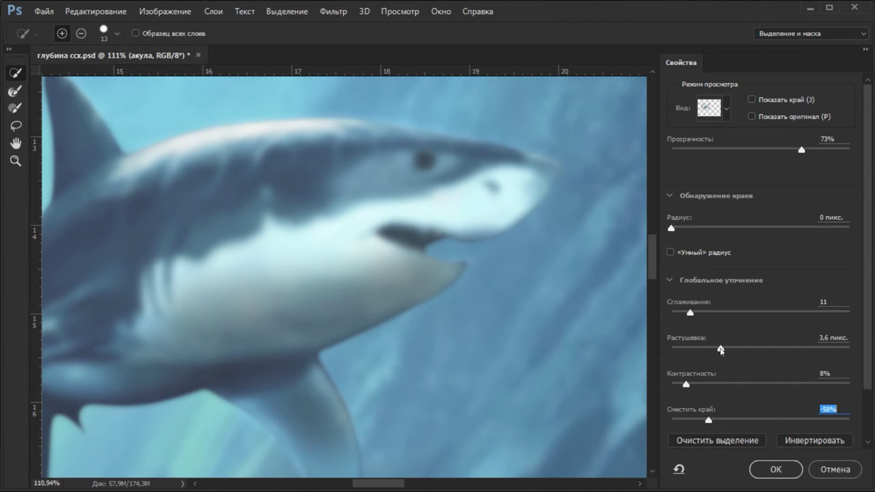
drag(721, 350, 722, 349)
click(775, 475)
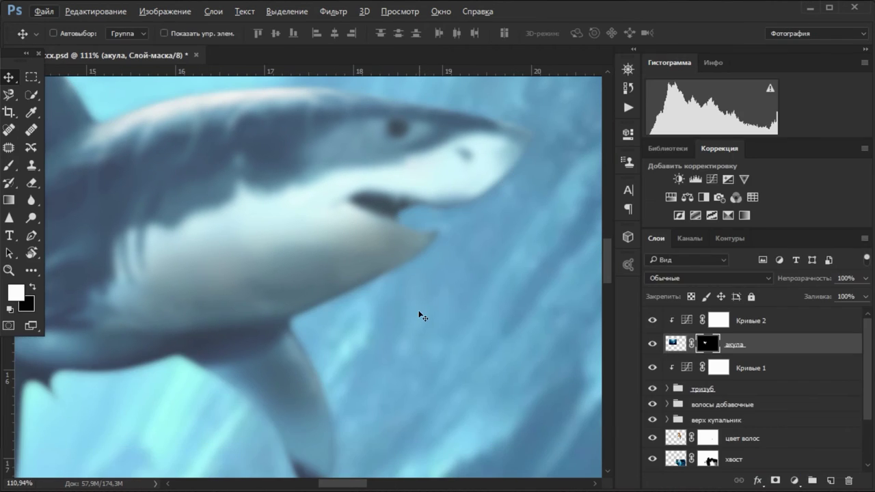
scroll(410, 311, down, 5)
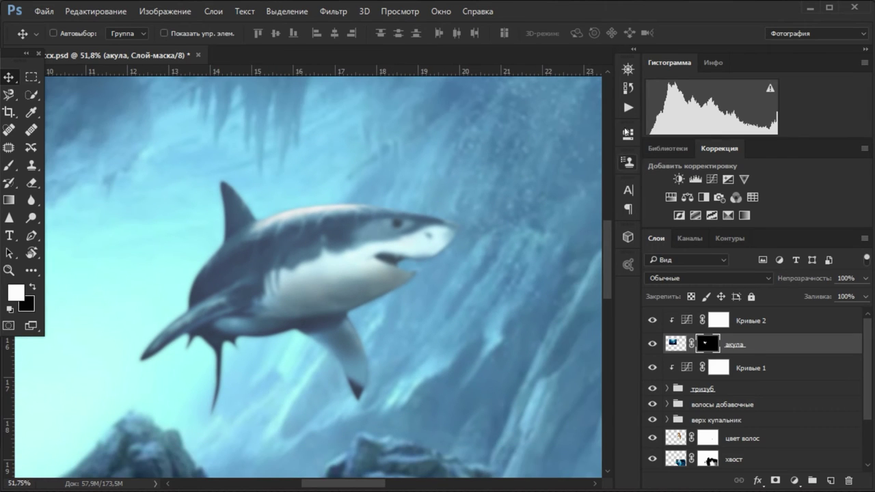
click(626, 131)
click(542, 189)
scroll(469, 297, down, 6)
scroll(471, 308, up, 1)
scroll(465, 325, up, 1)
scroll(461, 332, down, 1)
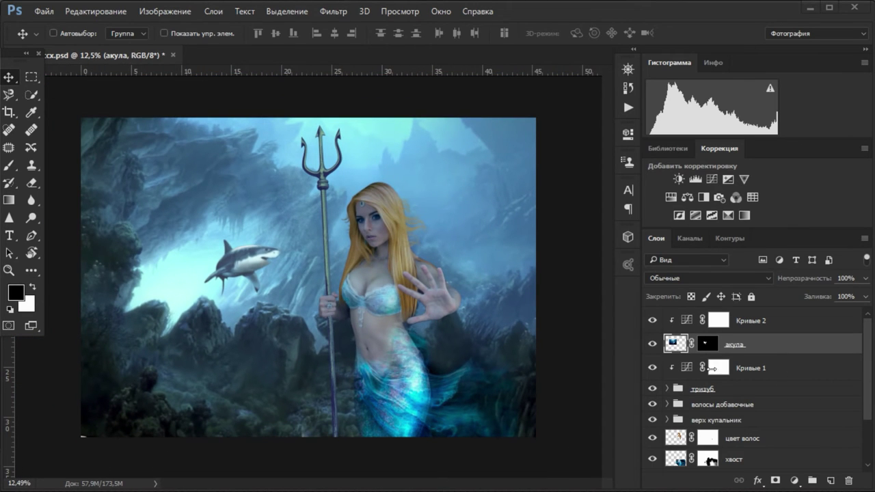
Select the mermaid layers down to модель and group them.
click(778, 369)
key(x)
scroll(786, 411, down, 2)
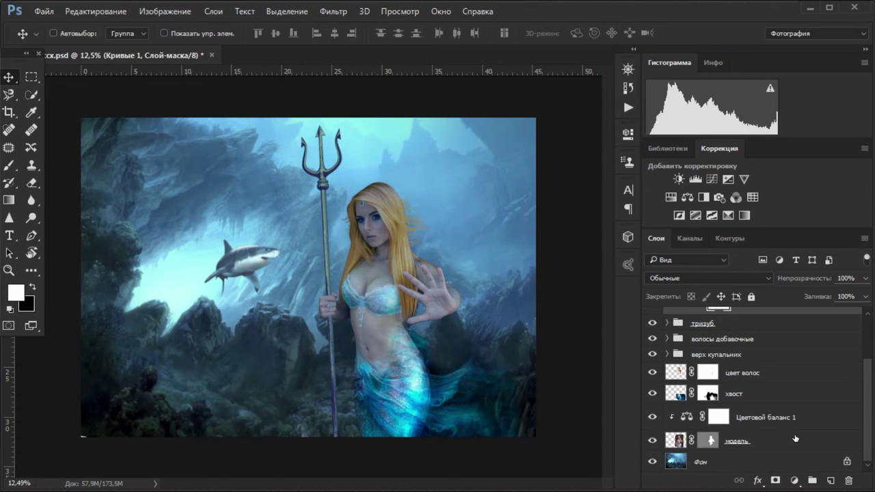
shift+click(792, 445)
scroll(786, 431, up, 2)
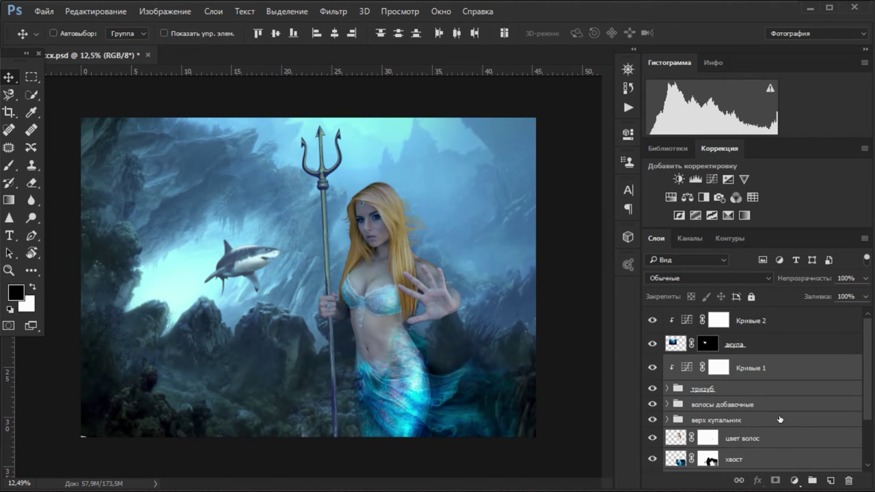
click(810, 482)
text(светлее)
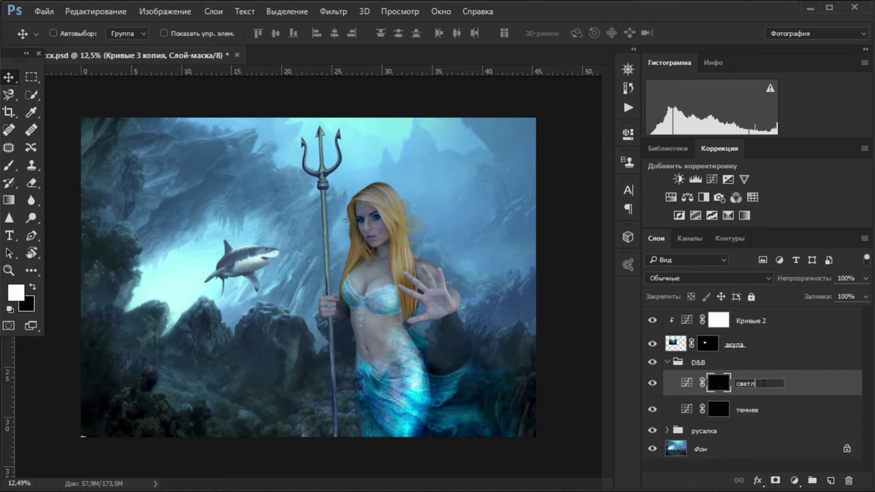
Dodge and burn the mermaid on the светлее and темнее layers, varying brush size.
key(alt+bracketright)
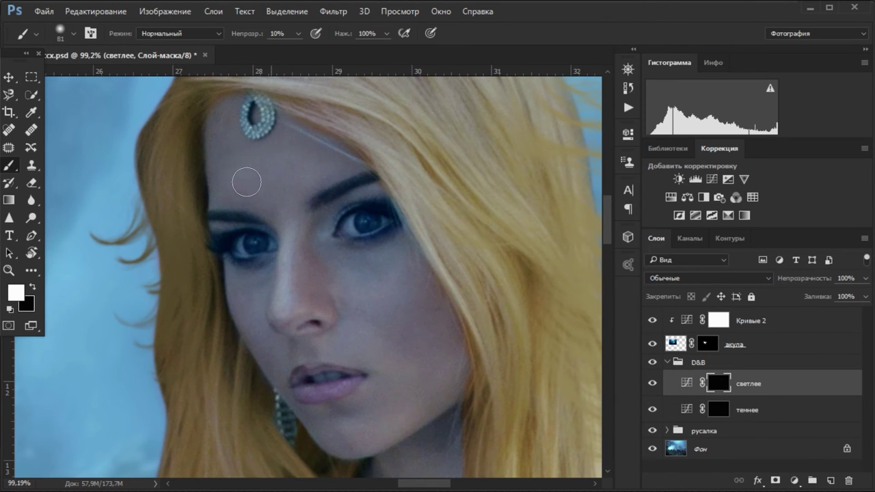
scroll(312, 258, down, 5)
key(alt+bracketleft)
scroll(374, 269, up, 5)
key(alt+bracketright)
scroll(375, 270, down, 5)
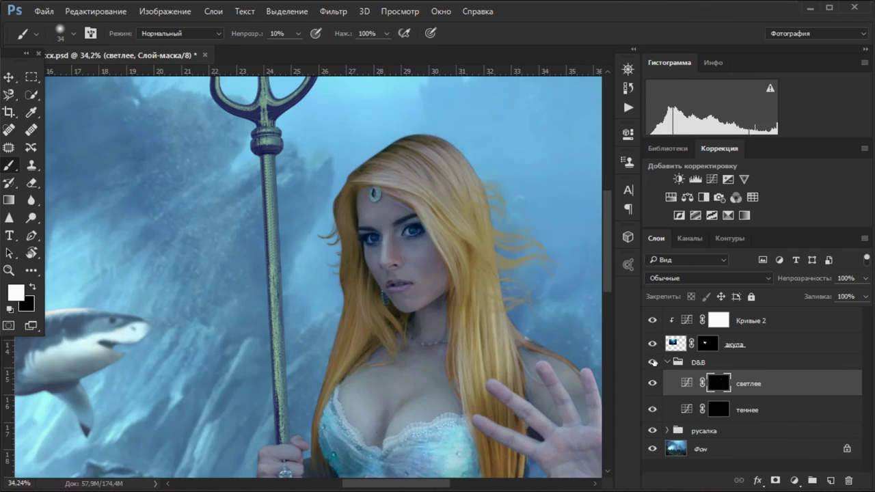
key(alt+bracketleft)
scroll(357, 203, up, 4)
key(alt+bracketright)
scroll(352, 230, down, 2)
scroll(429, 234, down, 2)
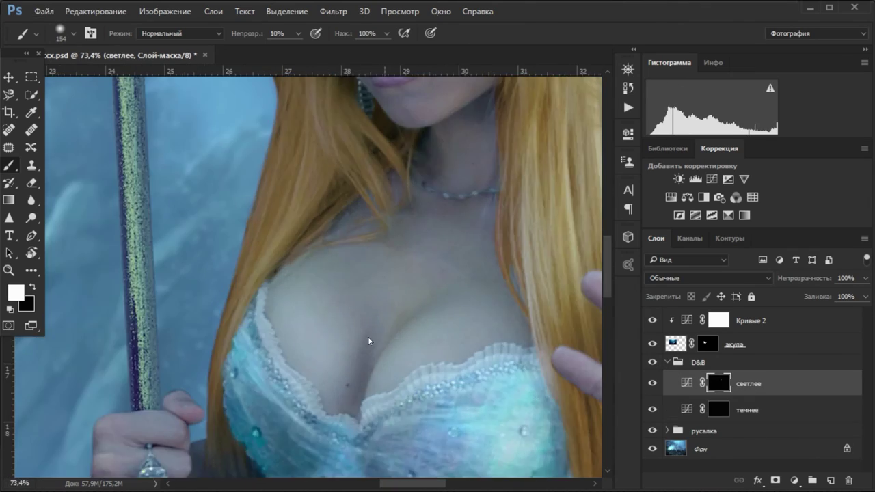
key(alt+bracketleft)
scroll(410, 287, down, 2)
scroll(439, 313, down, 5)
key(alt+bracketright)
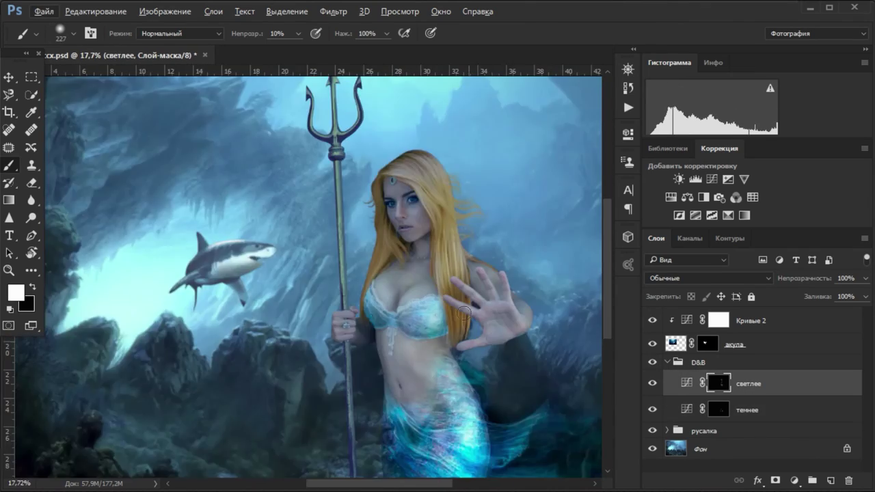
scroll(438, 313, up, 4)
scroll(552, 289, up, 3)
scroll(426, 262, down, 1)
scroll(295, 130, down, 2)
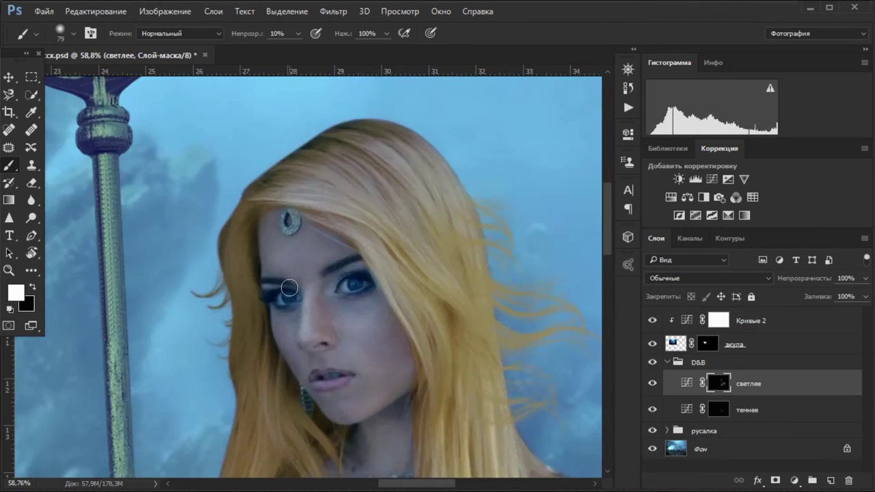
scroll(270, 274, up, 3)
scroll(269, 274, down, 5)
scroll(436, 349, up, 1)
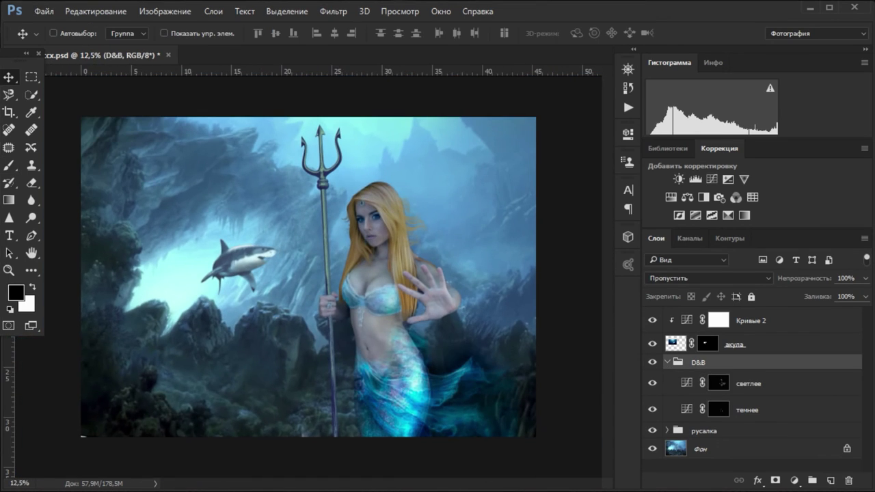
Group акула and Кривые 2 into a group named акула, placed just above Фон.
click(666, 362)
click(786, 341)
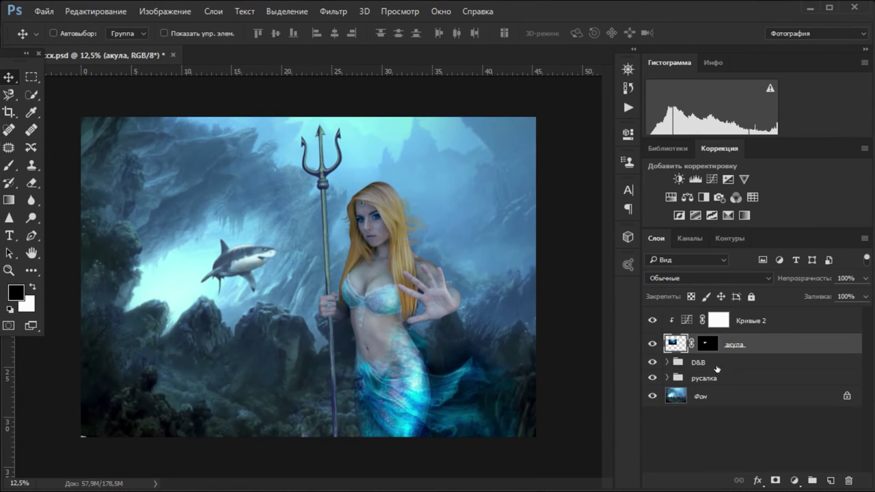
ctrl+click(770, 322)
key(ctrl+g)
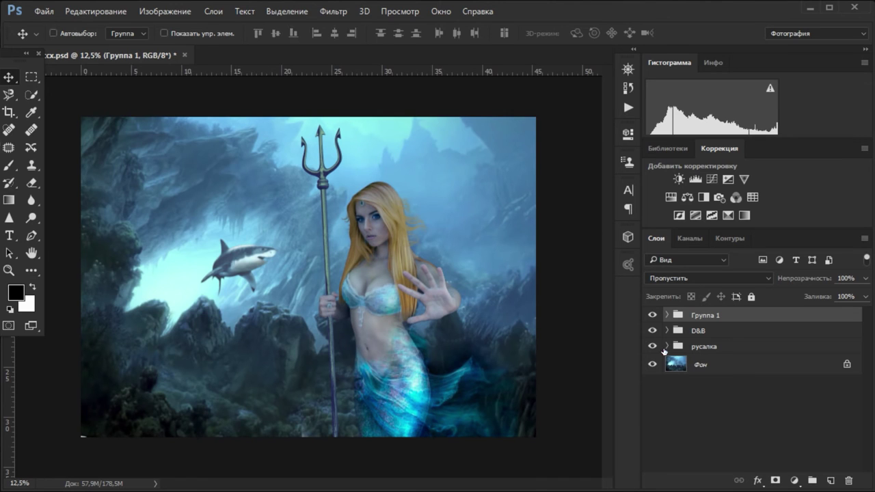
double_click(703, 316)
text(акула)
key(Return)
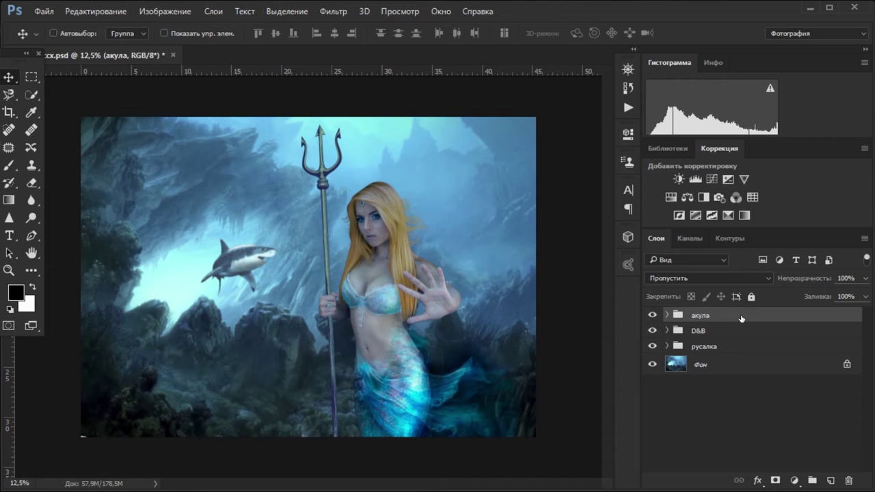
drag(742, 314, 746, 355)
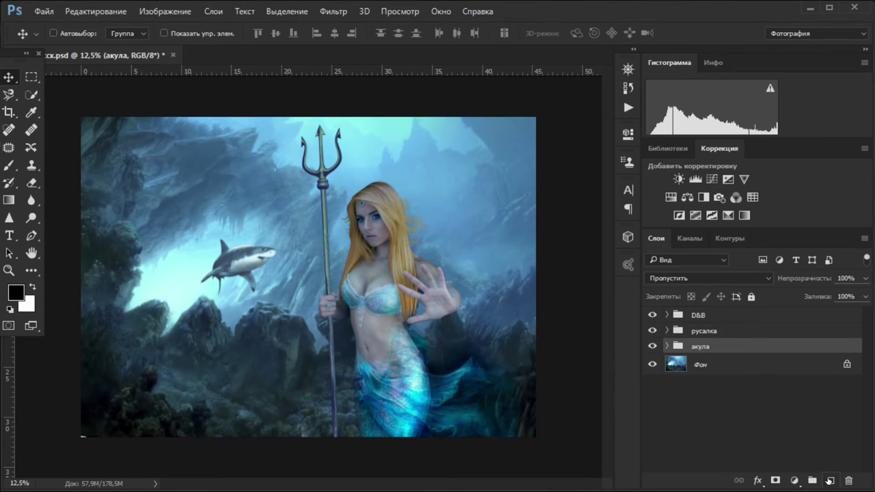
Fill a new layer with black, add 80% Gaussian monochrome noise and blur it 1,5 px.
click(829, 481)
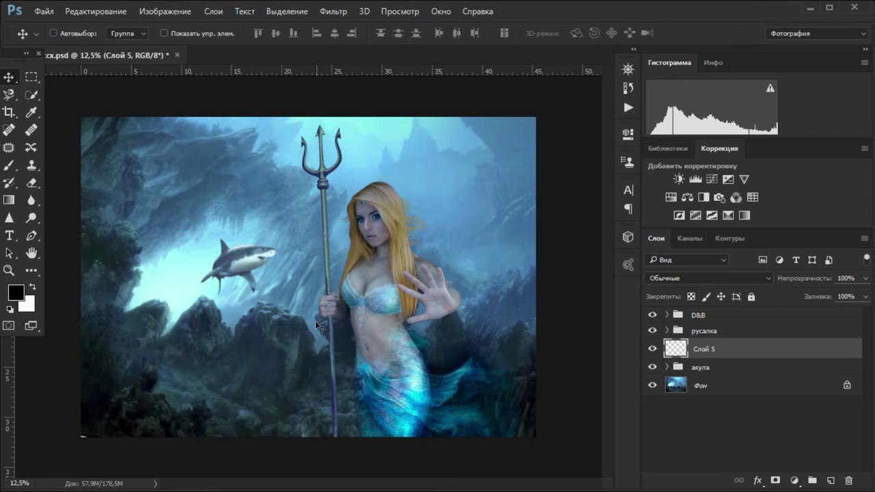
key(alt+BackSpace)
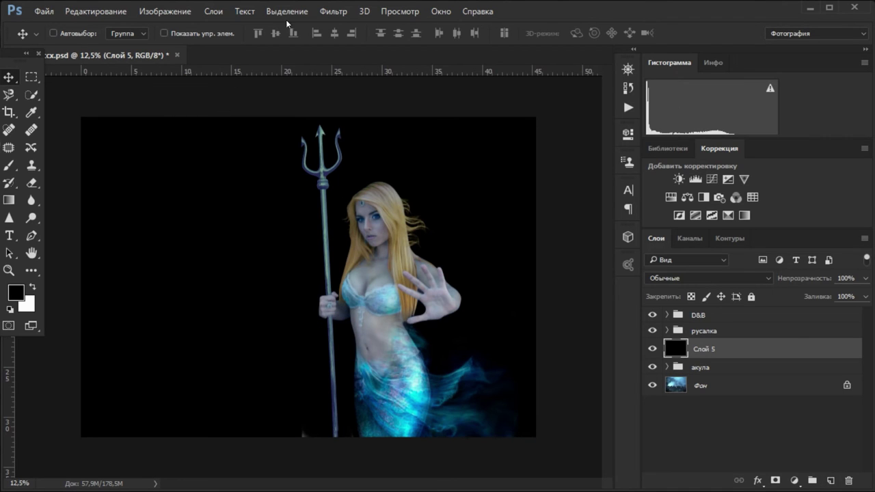
click(333, 11)
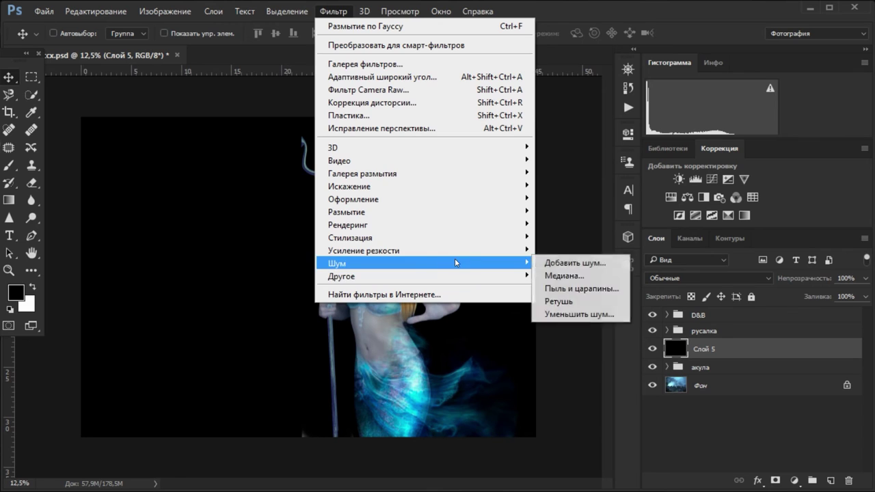
click(557, 263)
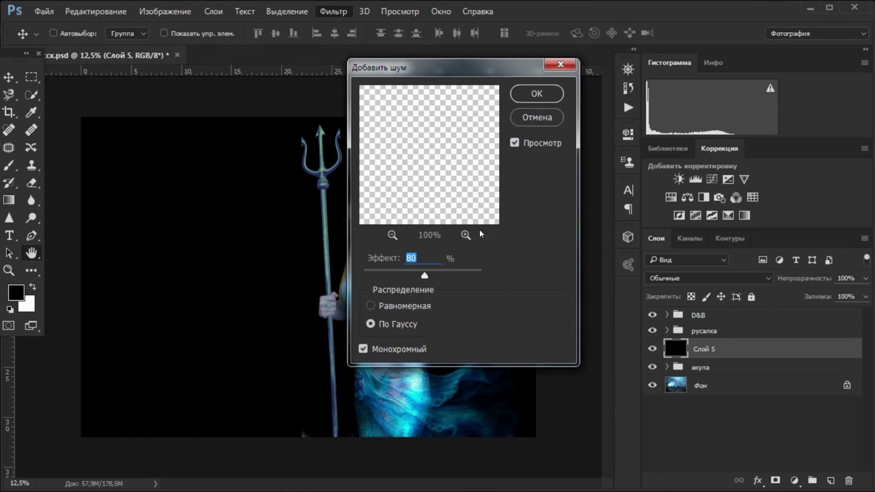
click(537, 94)
click(324, 15)
mouse_move(347, 212)
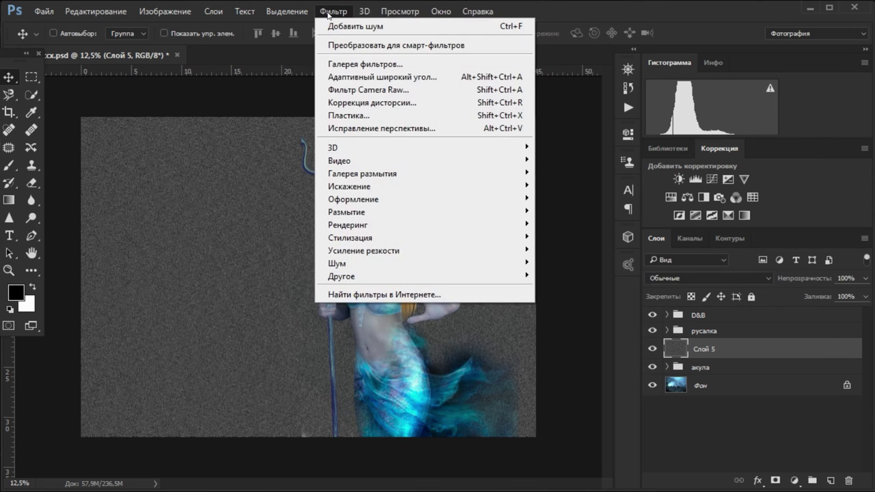
click(554, 257)
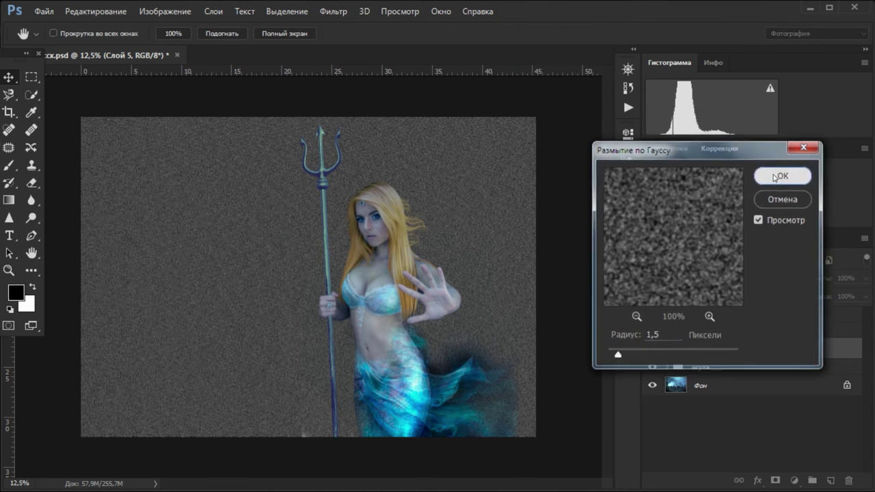
click(780, 177)
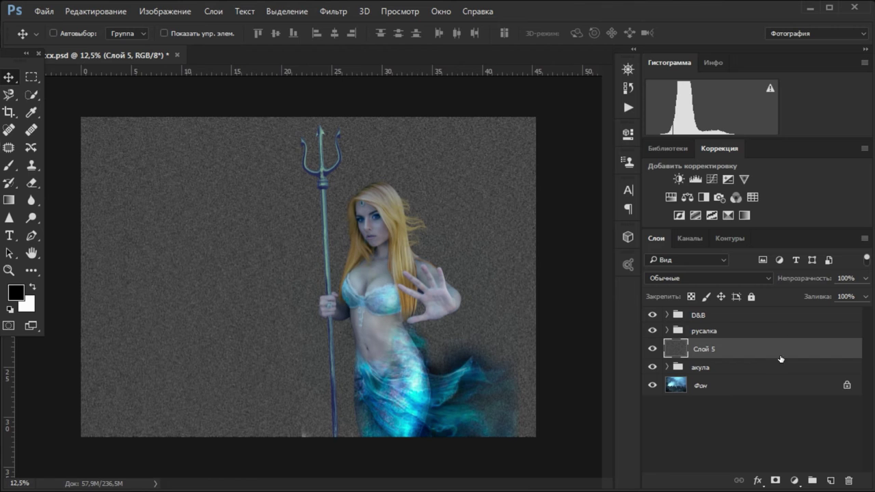
Blend the noise layer as Linear Dodge (Add) at 8% opacity.
click(768, 279)
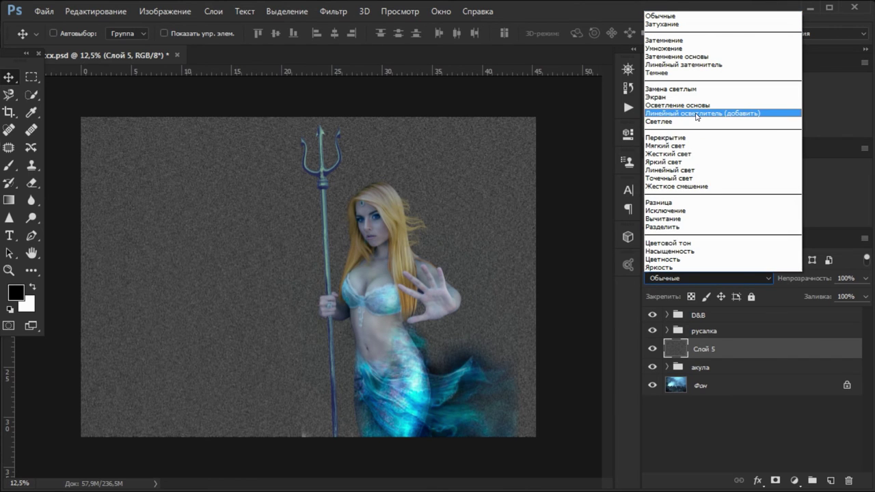
click(697, 113)
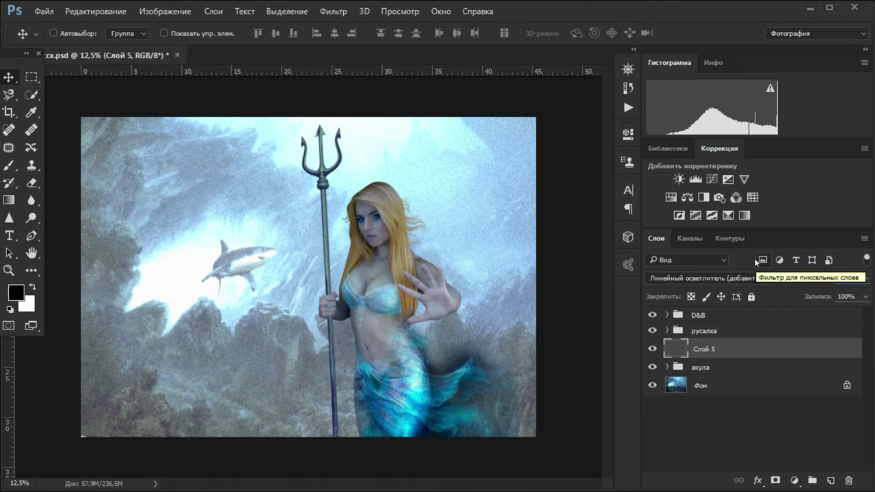
text(8)
key(Return)
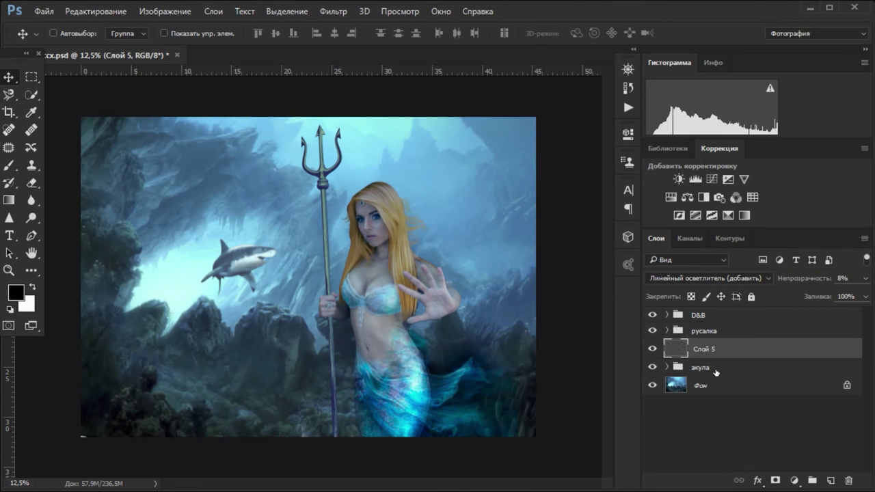
Duplicate the noise layer and set the copy to Screen at 100% opacity.
key(z)
drag(804, 352, 832, 481)
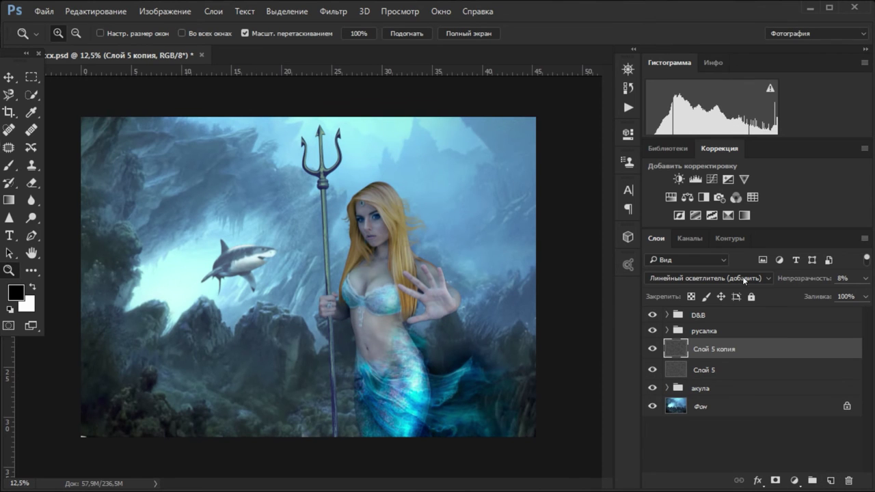
click(744, 278)
click(704, 95)
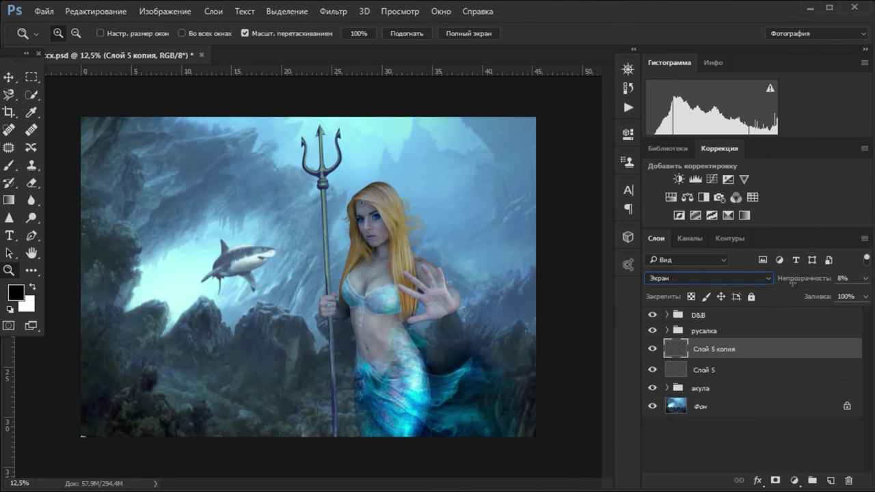
text(100)
key(Return)
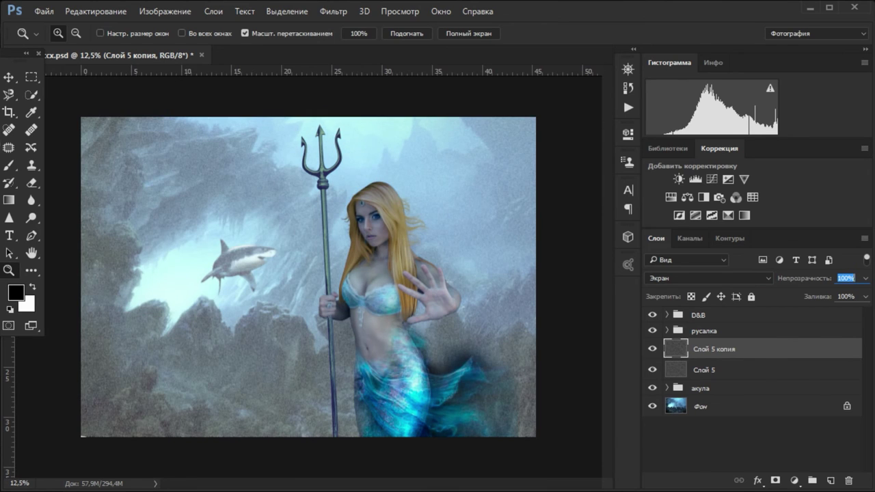
Clip a Levels adjustment (128/1,00/226) to the noise copy to darken it.
click(695, 179)
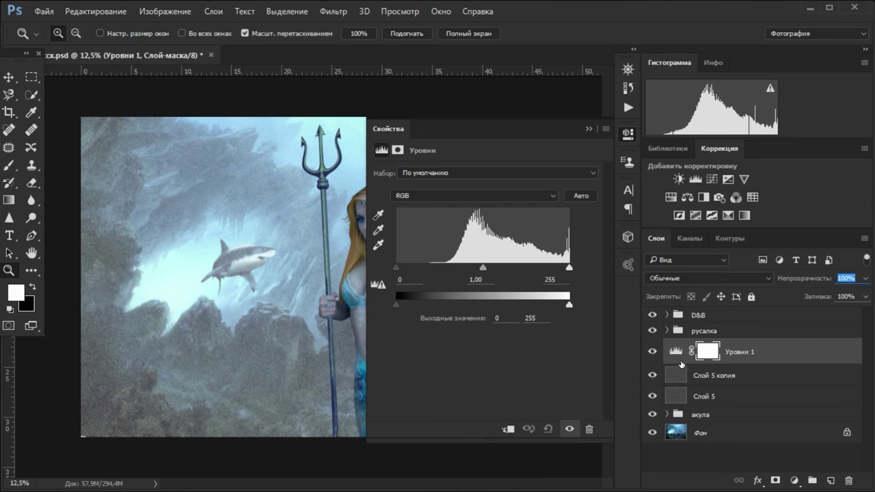
alt+click(681, 364)
drag(397, 268, 483, 279)
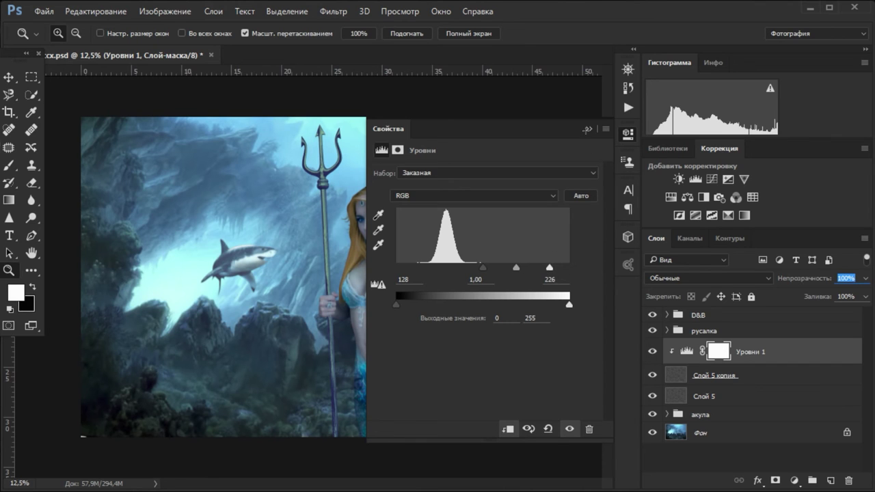
click(589, 129)
click(687, 352)
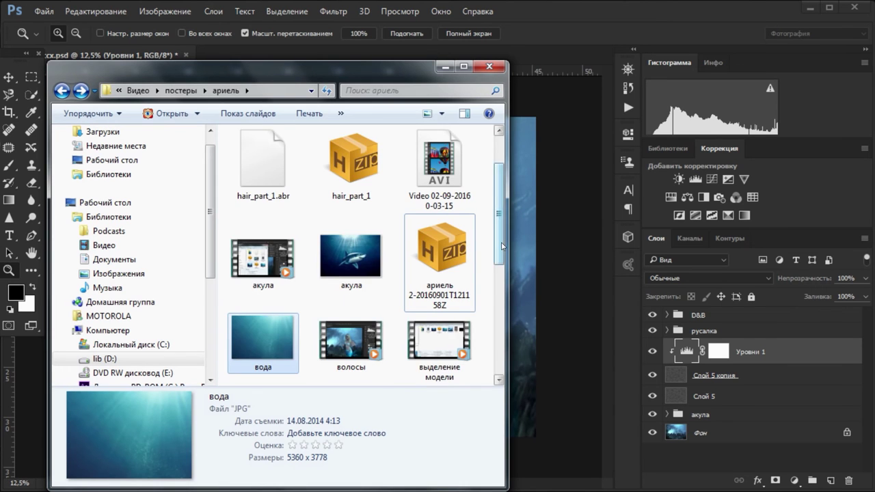
Place the пузыри 3 image and lower its opacity to 5%.
drag(500, 242, 513, 322)
double_click(264, 306)
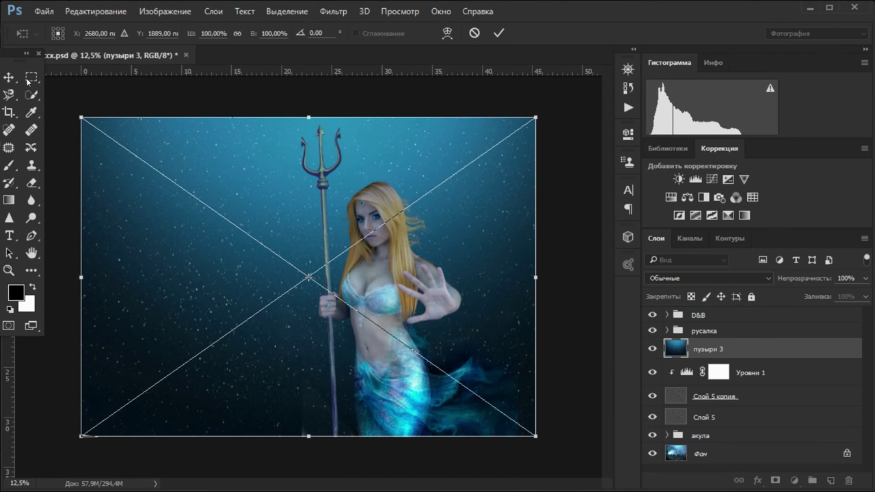
click(342, 202)
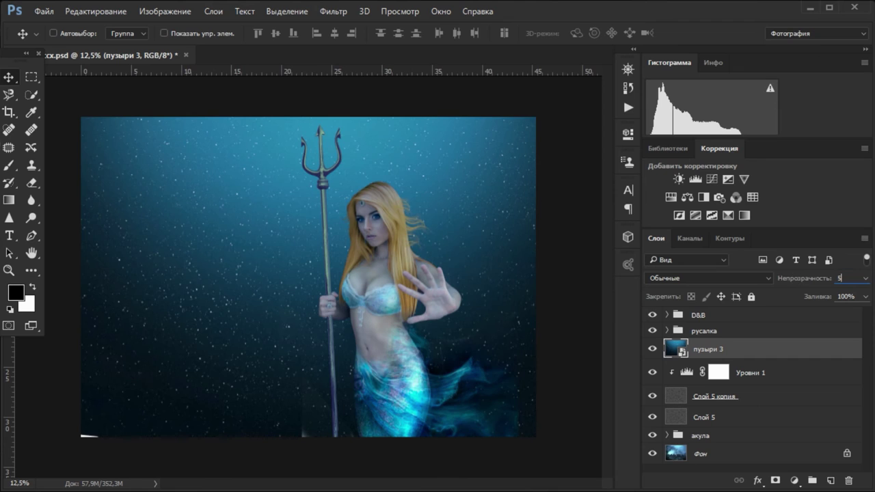
drag(797, 279, 768, 286)
Group the layers from пузыри 3 to Слой 5 as 'задний план'.
shift+click(770, 424)
key(ctrl+g)
double_click(704, 347)
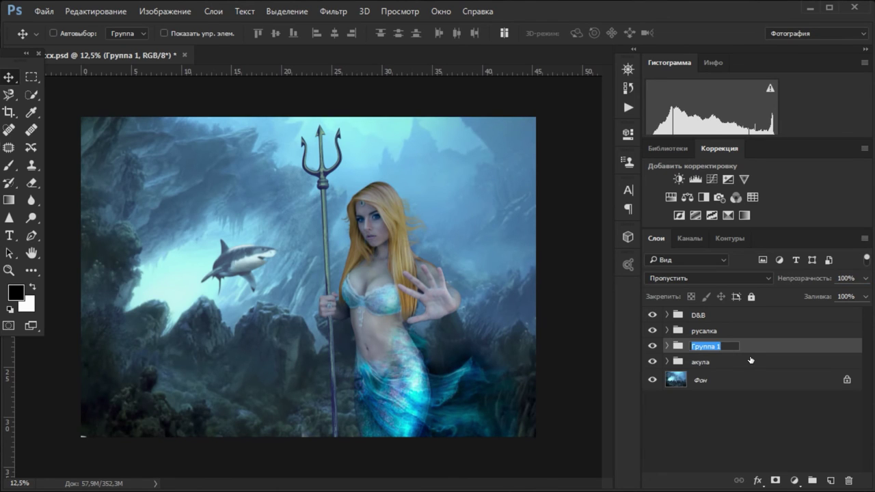
text(задний план)
key(Return)
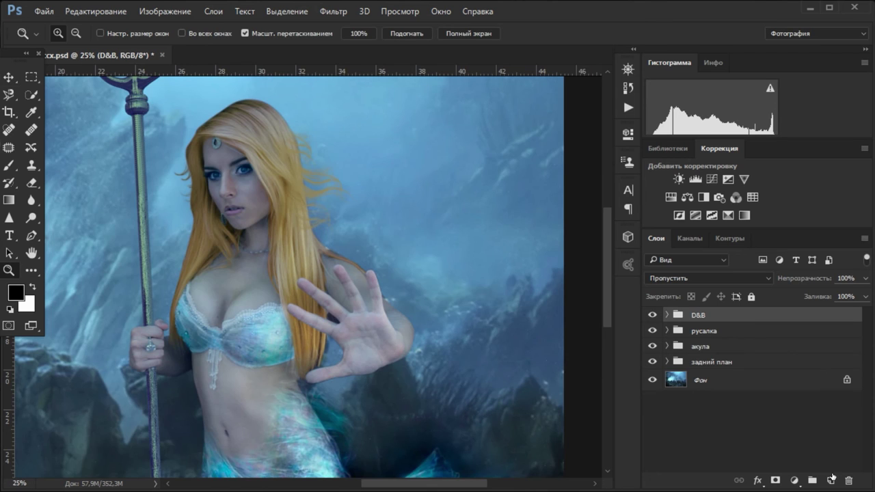
Place a bubbles image and set it to Screen blending.
click(89, 445)
drag(254, 264, 534, 248)
click(8, 77)
click(351, 201)
click(709, 278)
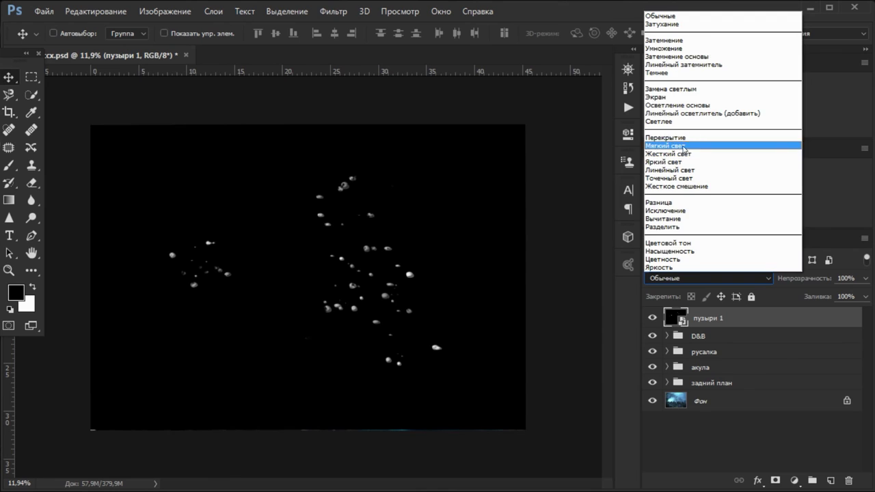
click(677, 104)
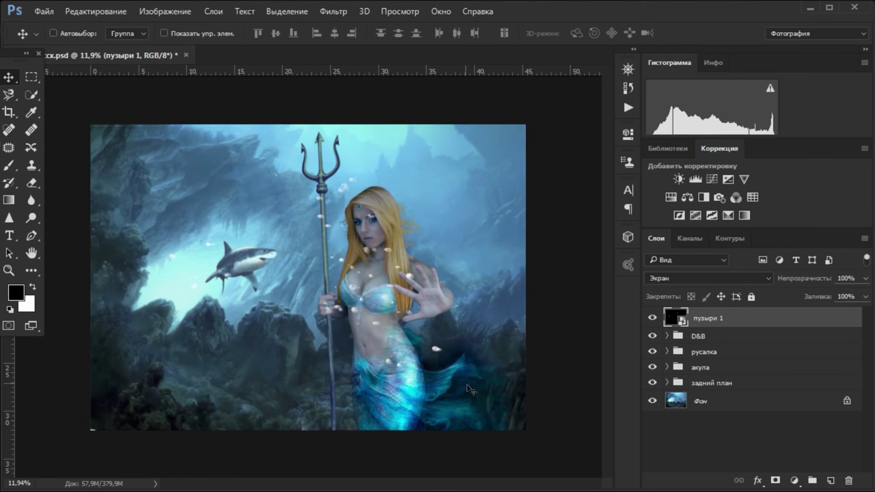
Mask the bubbles layer, hide the bubbles over the mermaid's face, and save.
click(775, 480)
key(b)
key(x)
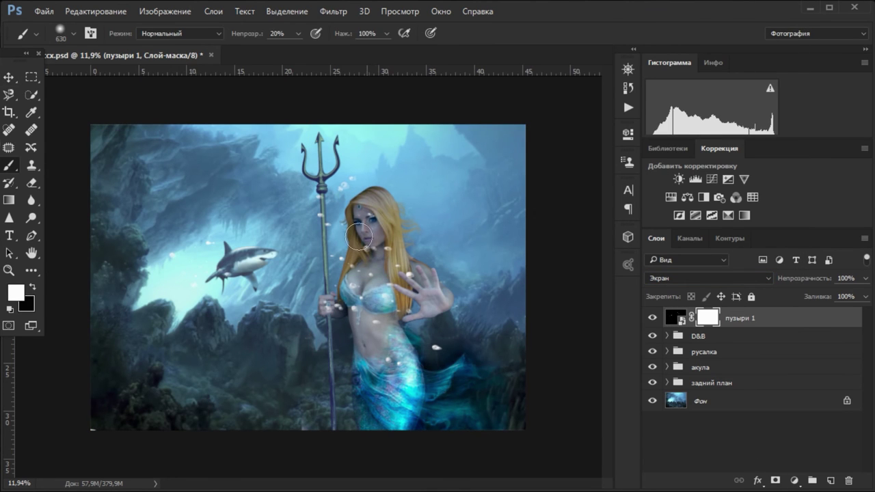
key(x)
click(366, 216)
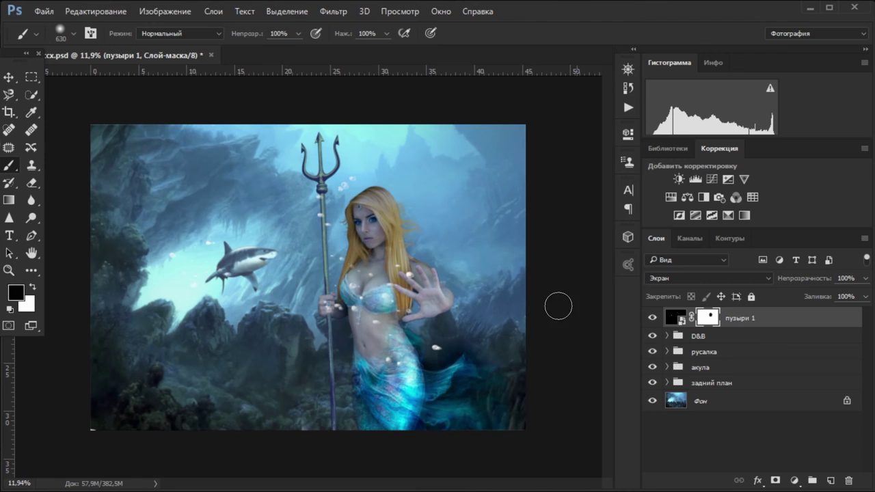
key(ctrl+s)
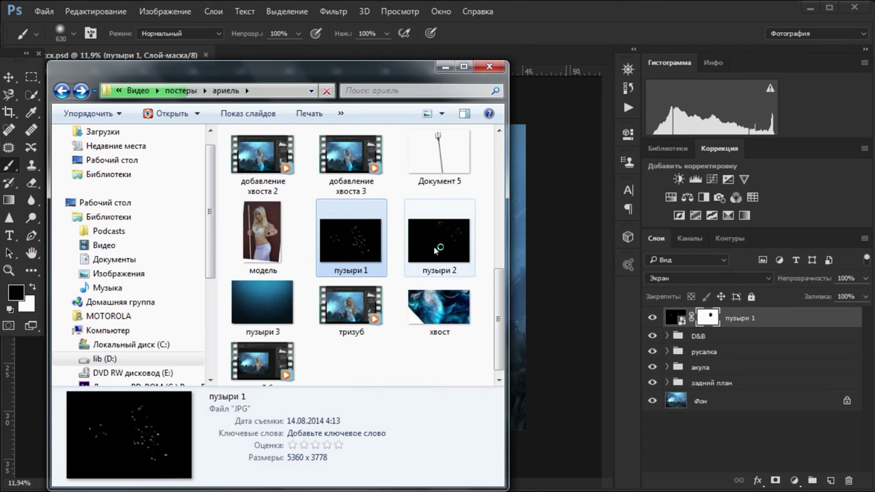
Place the пузыри 2 image in Screen mode with a layer mask.
click(513, 255)
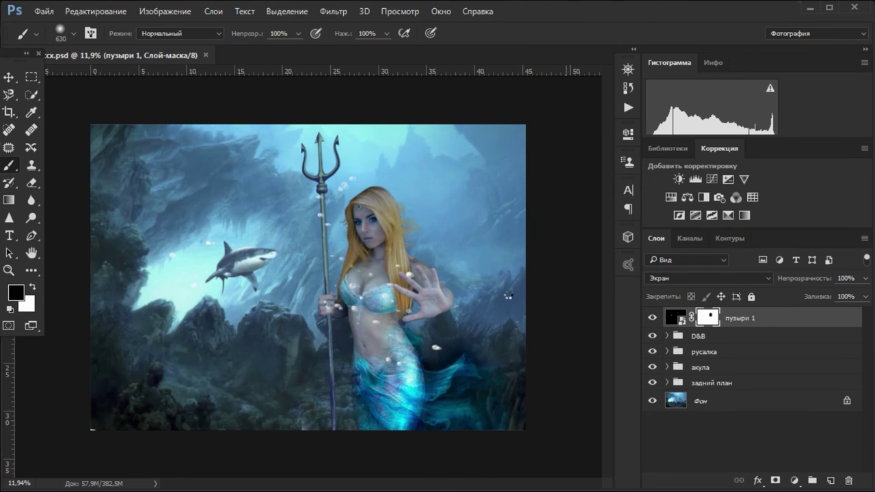
drag(508, 296, 504, 308)
key(Return)
click(709, 278)
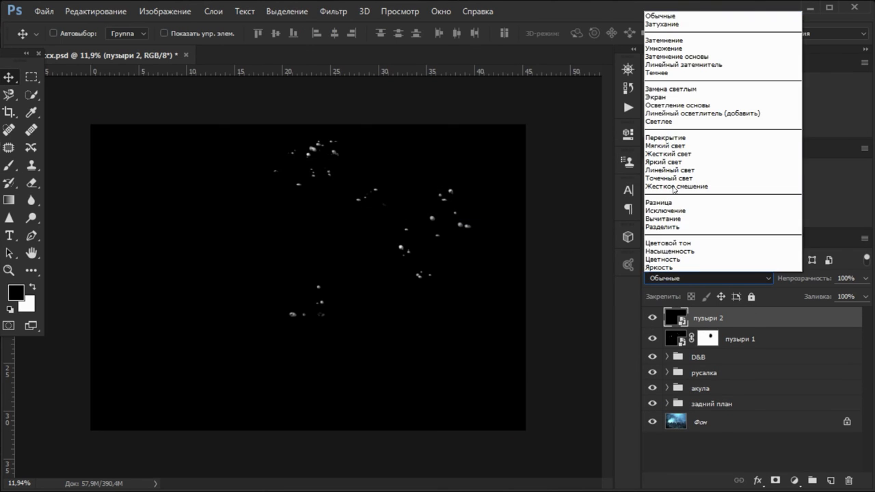
click(671, 98)
click(776, 481)
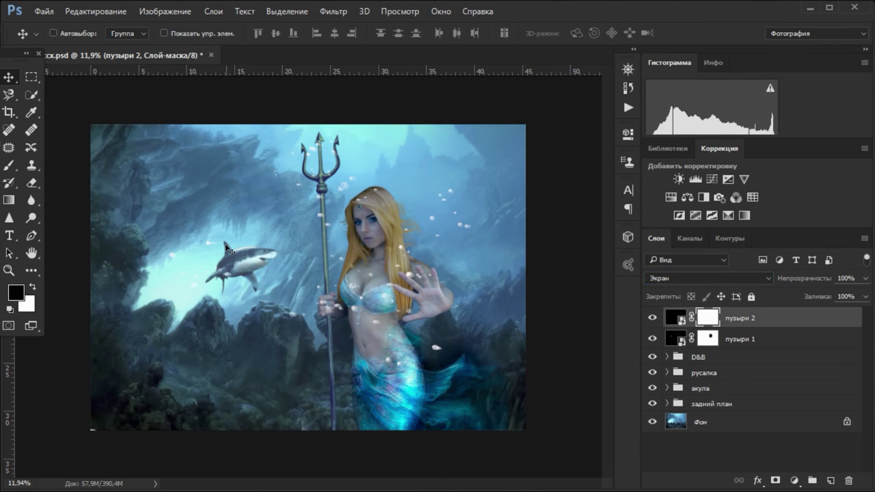
key(b)
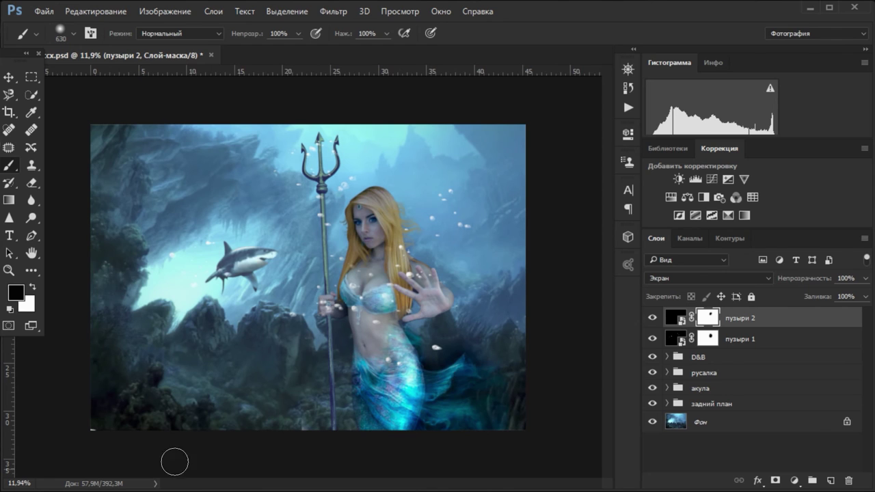
Place the вода water image as Overlay at 50% opacity.
key(alt+Tab)
drag(265, 332, 511, 303)
click(759, 280)
click(347, 201)
click(684, 278)
click(684, 142)
key(Tab)
text(0)
key(Return)
Group the water and bubble layers as 'пузыри' and nudge the акула shark left.
click(10, 269)
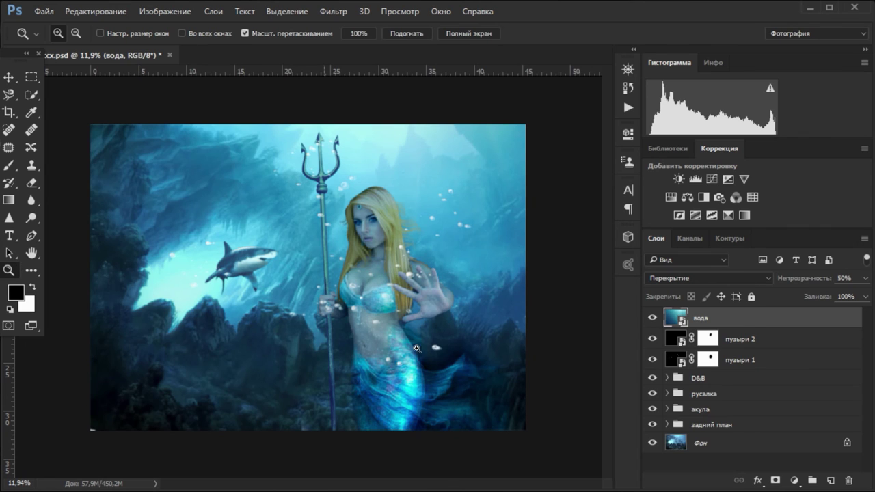
click(417, 349)
key(v)
shift+click(786, 357)
key(ctrl+g)
double_click(706, 315)
text(пузыри)
key(Return)
click(705, 362)
drag(191, 233, 166, 230)
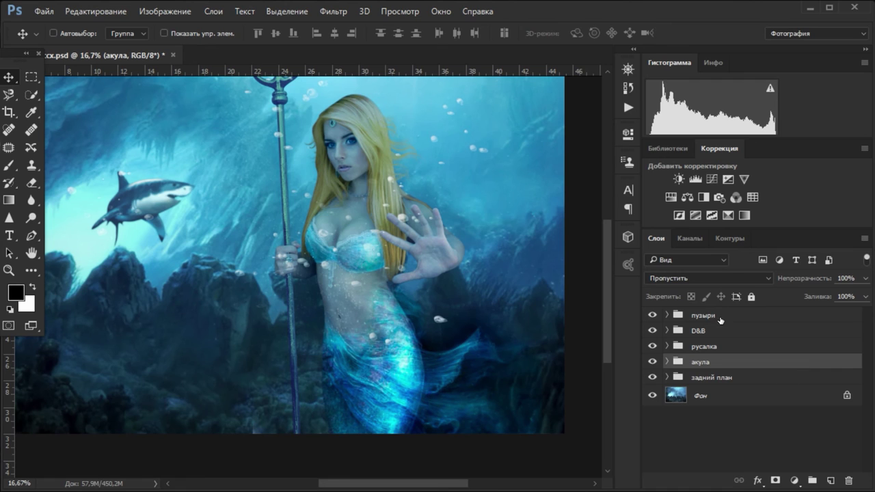
Paint black on the хвост mask to hide the tail's wispy right edge.
click(666, 348)
scroll(752, 411, down, 1)
click(718, 396)
key(b)
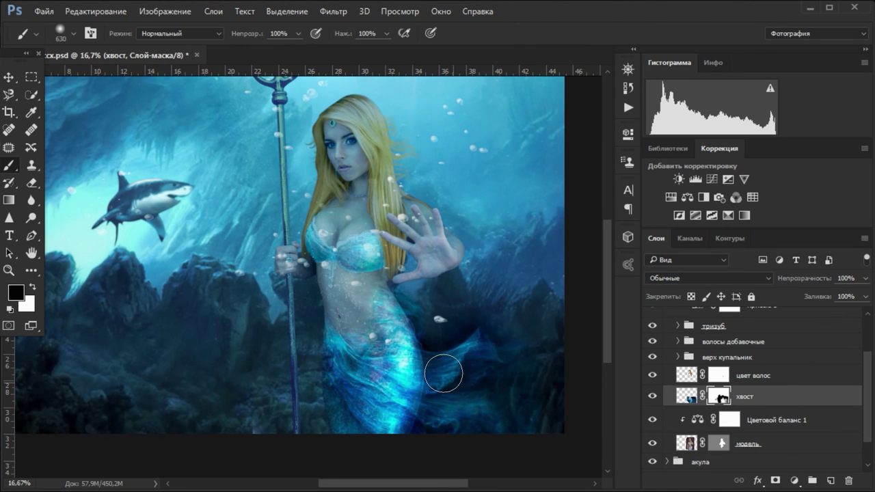
mouse_move(444, 374)
mouse_down()
mouse_move(476, 346)
mouse_move(485, 387)
mouse_up()
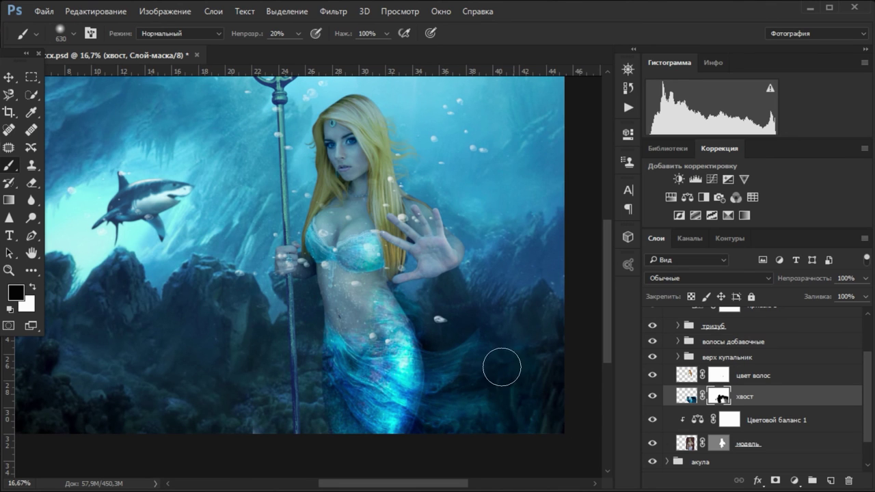
scroll(660, 368, up, 1)
click(668, 314)
key(ctrl+minus)
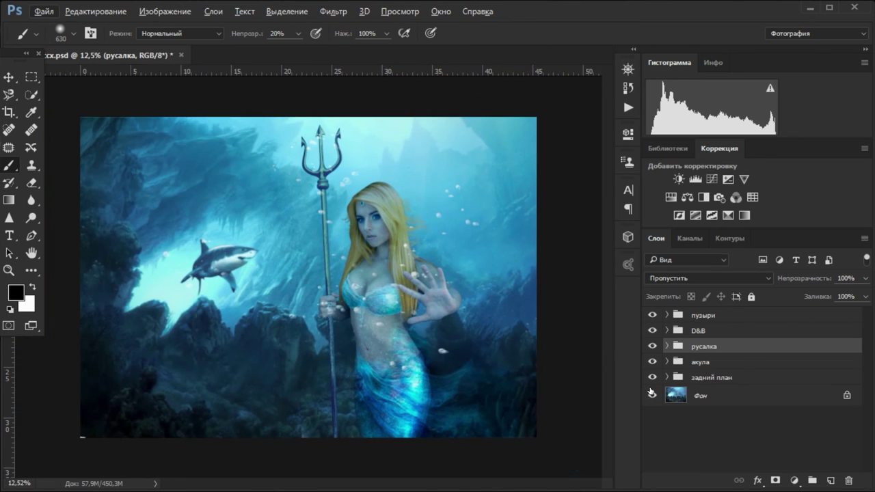
Add a Curves adjustment pulled down to darken the whole image.
click(712, 179)
key(z)
click(328, 220)
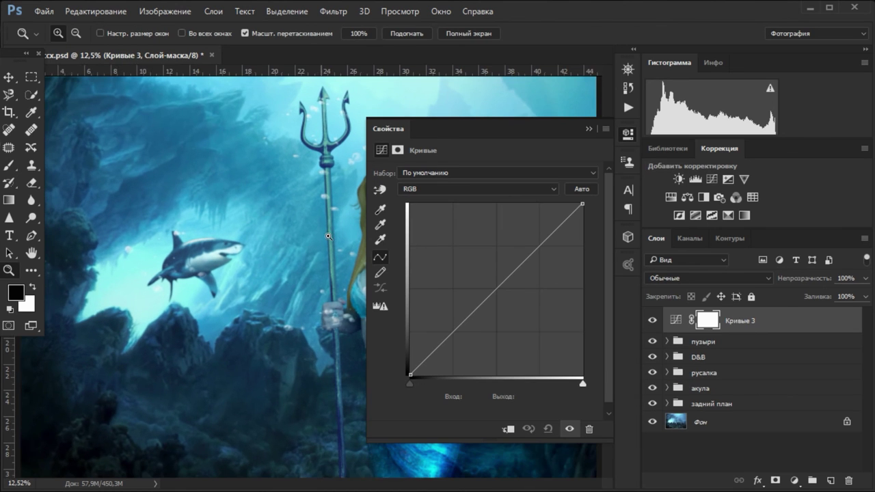
click(430, 354)
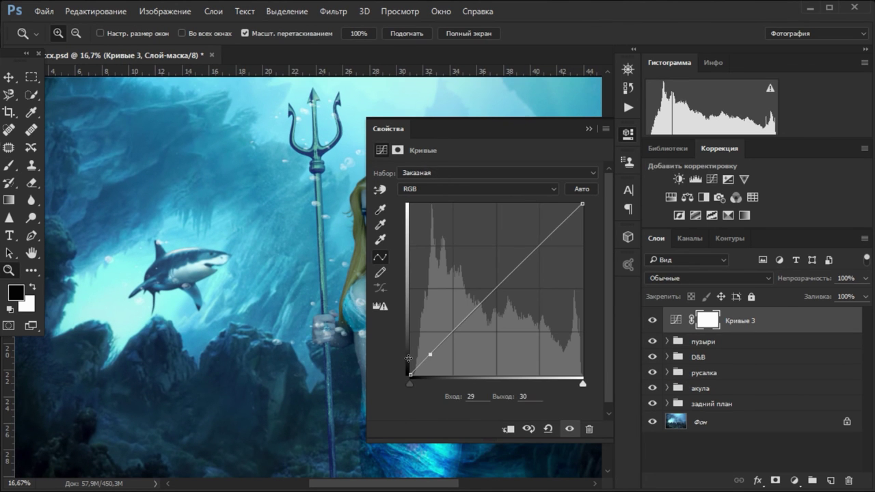
drag(426, 350, 441, 362)
click(588, 128)
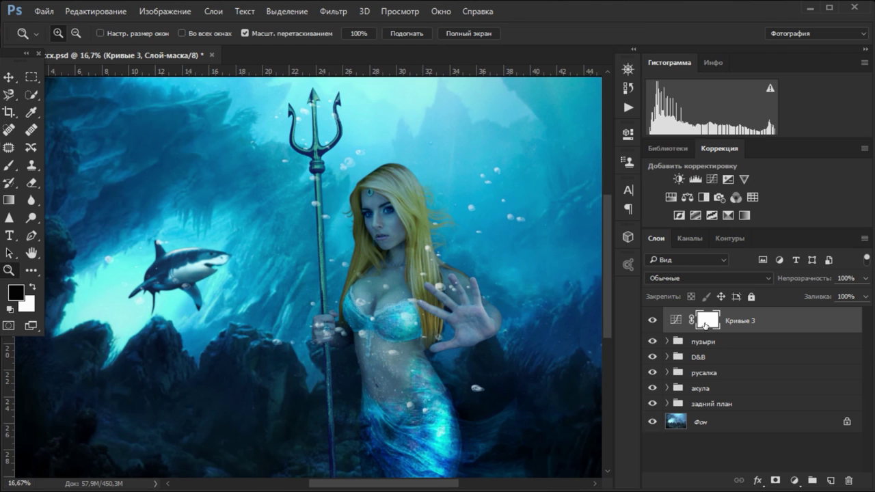
Invert the curves mask, paint the darkening back around the mermaid, and stamp visible into a new layer.
key(ctrl+i)
key(ctrl+minus)
key(b)
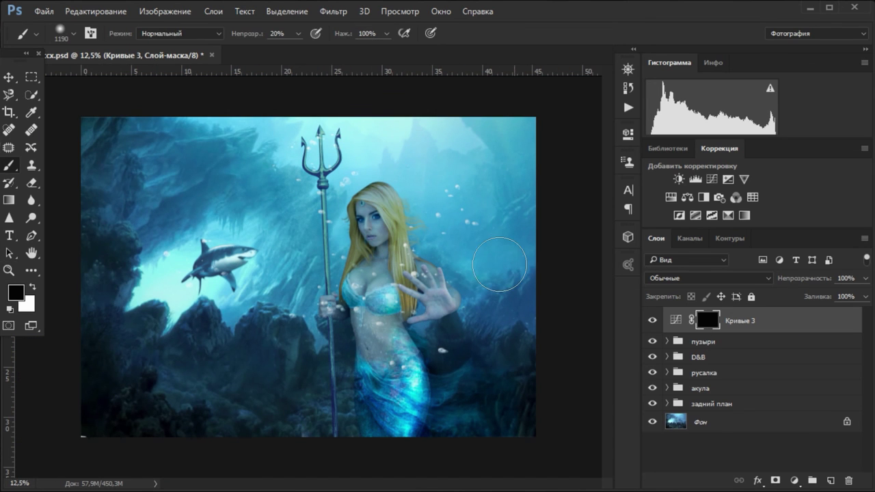
key(x)
mouse_move(150, 149)
mouse_down()
mouse_move(215, 412)
mouse_move(553, 346)
mouse_move(244, 185)
mouse_up()
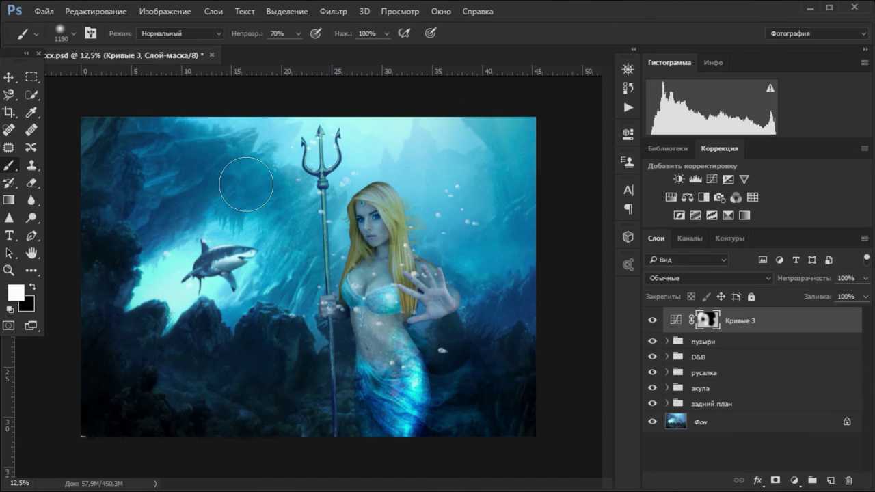
click(629, 263)
click(757, 327)
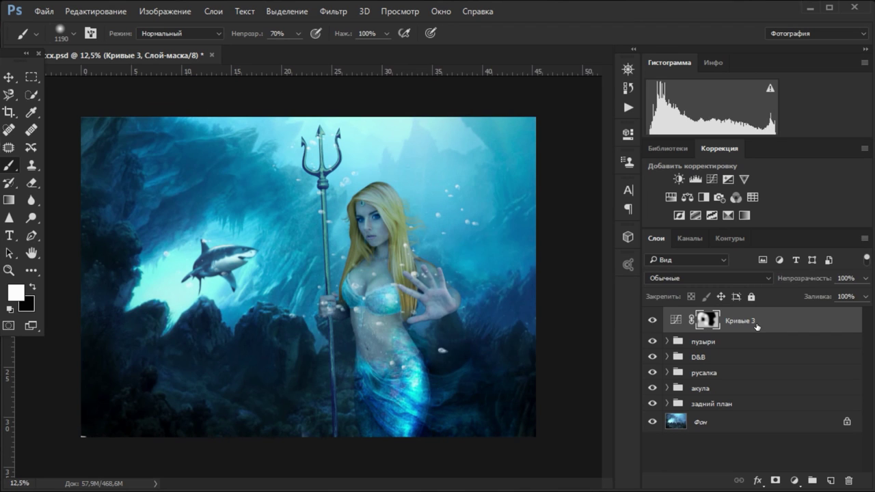
key(ctrl+shift+alt+e)
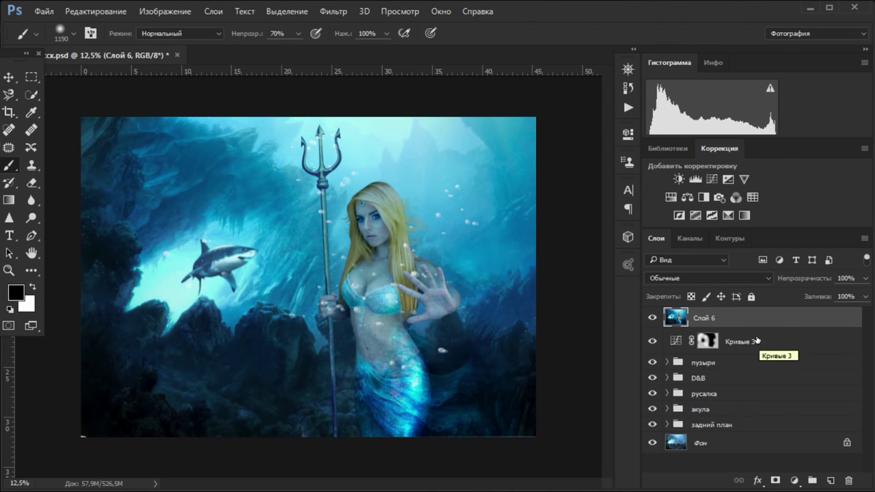
click(336, 11)
In Camera Raw, cool the temperature and shift the red primary to -23 and blue toward cyan.
click(370, 90)
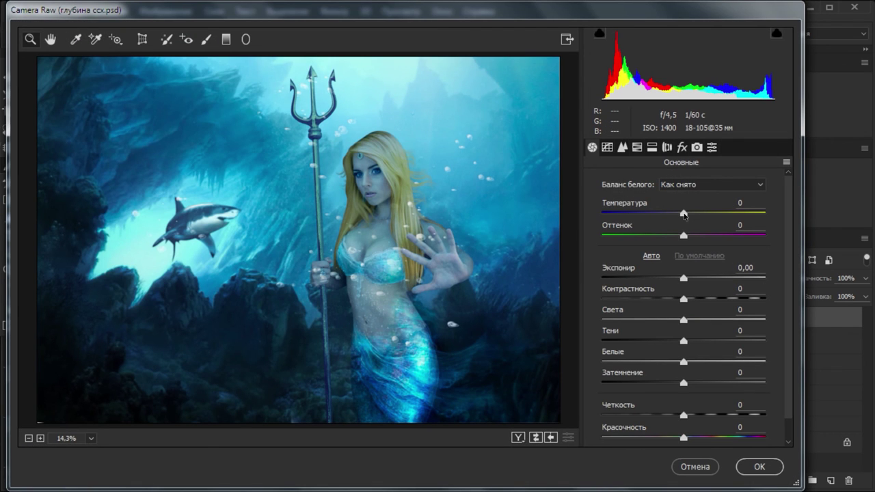
drag(684, 214, 680, 214)
click(697, 147)
mouse_move(687, 403)
mouse_down()
mouse_move(679, 403)
mouse_move(691, 425)
mouse_up()
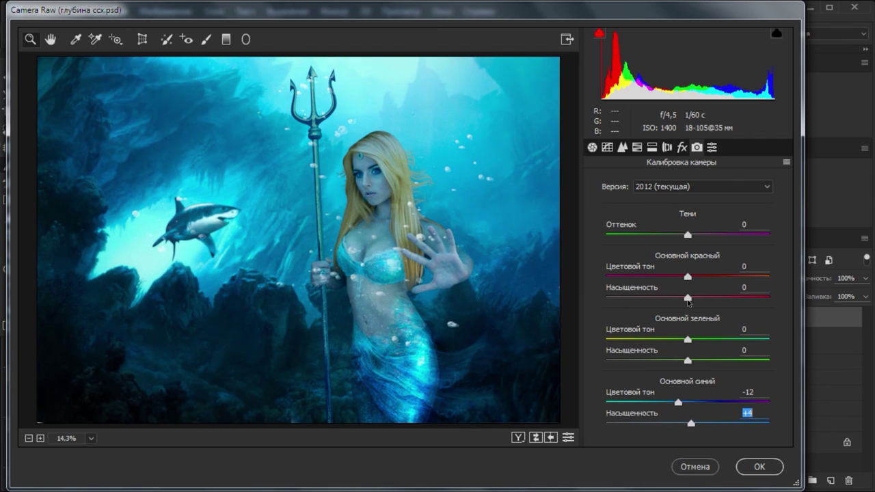
drag(688, 299, 669, 280)
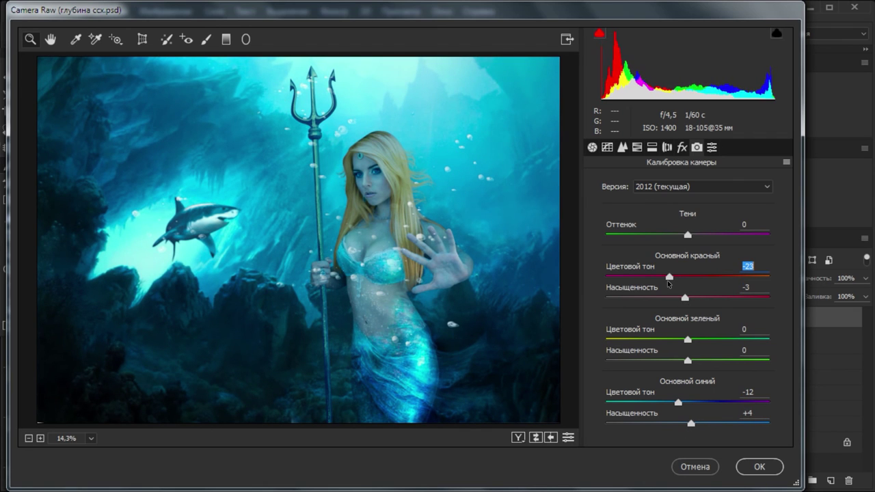
Add grain at amount 14 and zoom the preview into the face to inspect it.
click(682, 147)
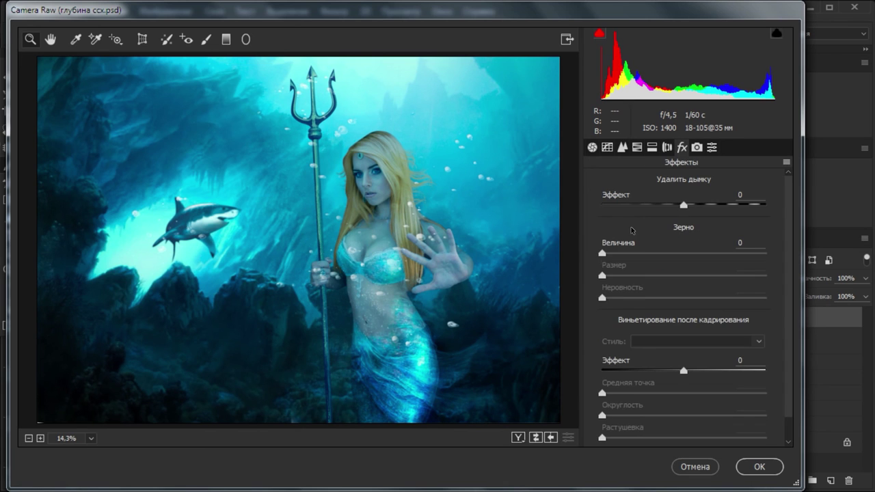
drag(613, 257, 626, 254)
click(372, 184)
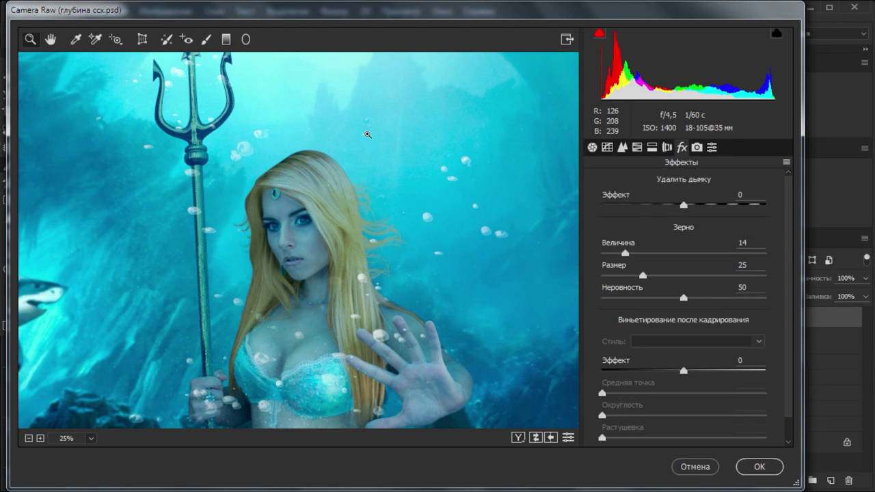
click(301, 161)
key(ctrl+minus)
key(ctrl+minus)
key(ctrl+minus)
key(ctrl+minus)
key(ctrl+minus)
key(ctrl+minus)
key(ctrl+minus)
key(ctrl+minus)
click(137, 346)
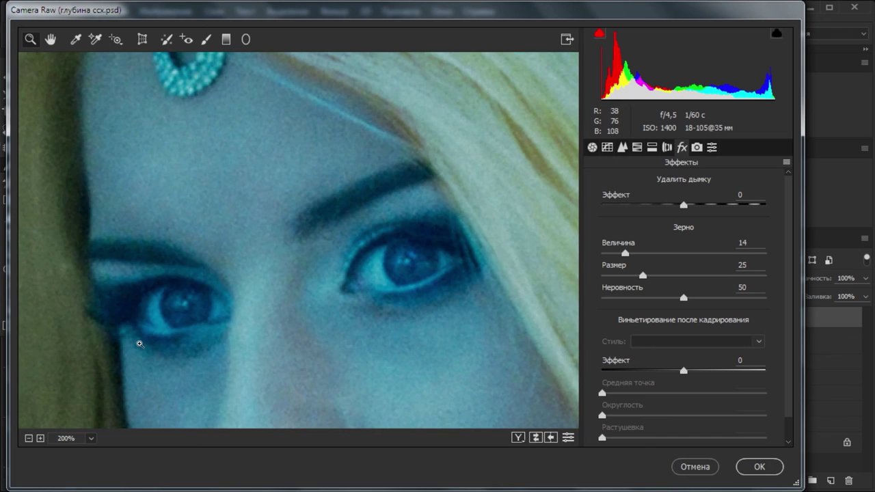
click(131, 285)
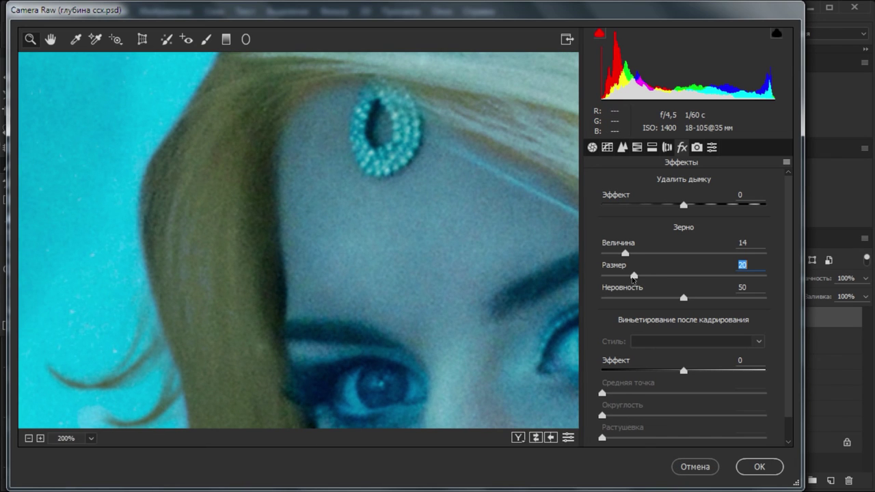
Raise the grain amount to 18 and add a −43 post-crop vignette.
drag(627, 258, 633, 259)
key(alt)
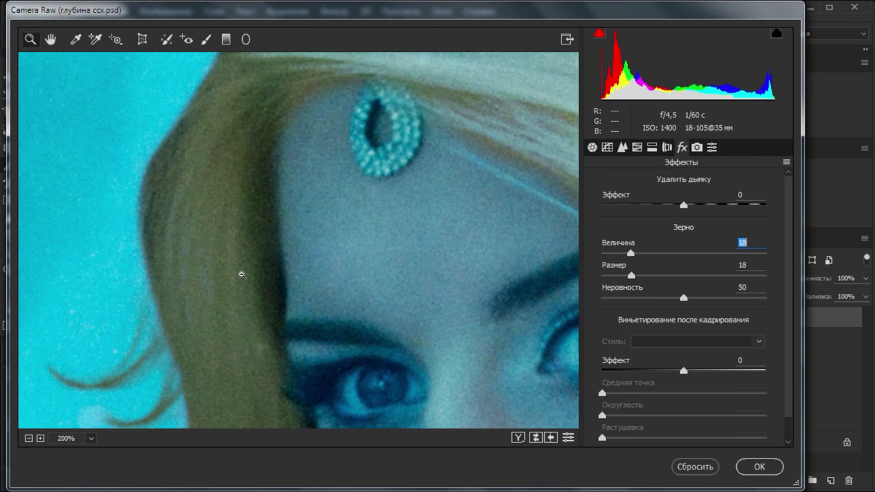
alt+click(136, 217)
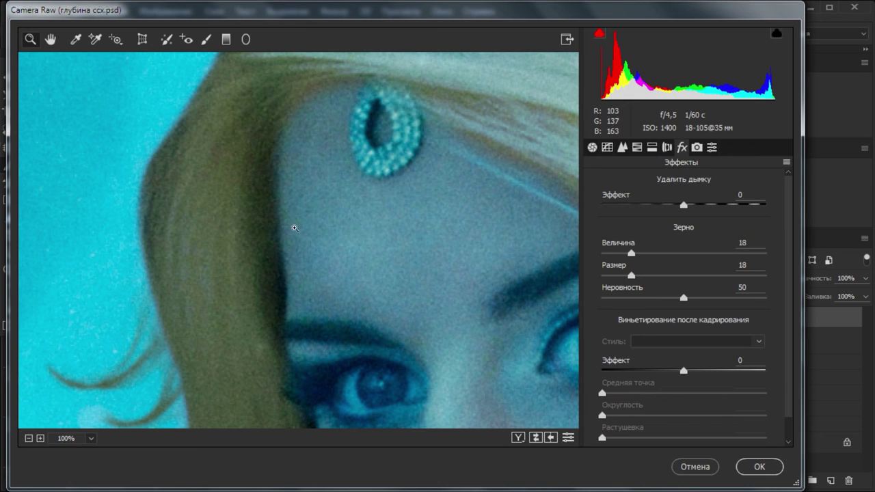
alt+click(338, 228)
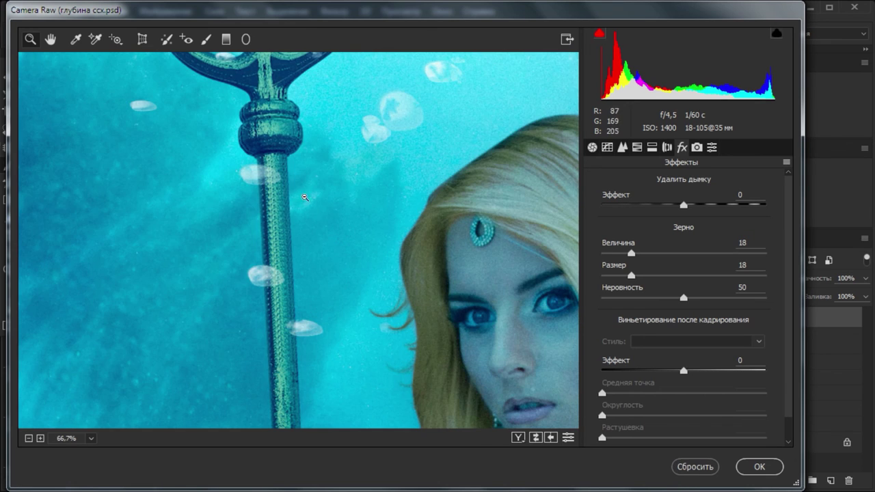
click(289, 203)
alt+click(293, 199)
alt+click(328, 246)
alt+click(369, 294)
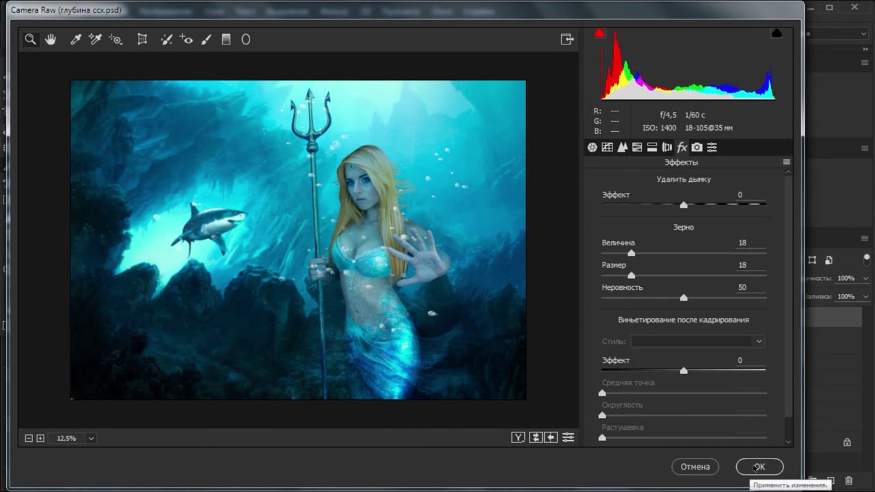
drag(684, 371, 649, 374)
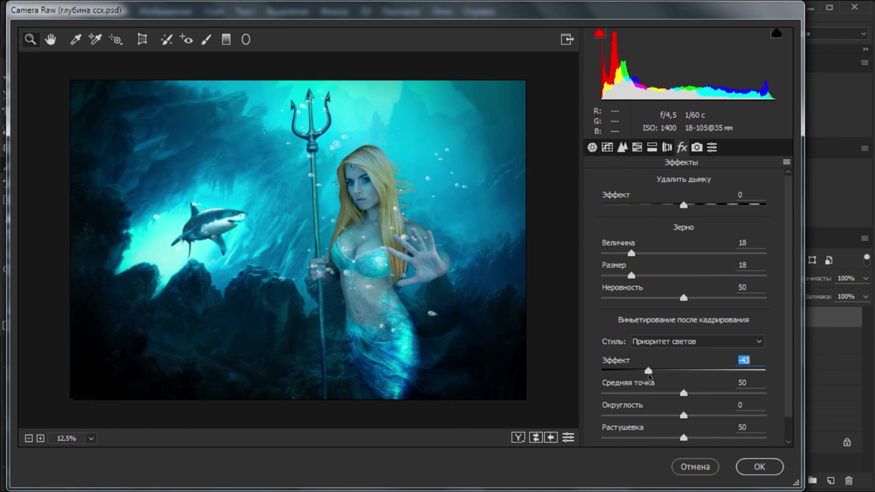
Confirm the Camera Raw filter so the grain and vignette apply to 'Слой 6'.
click(758, 467)
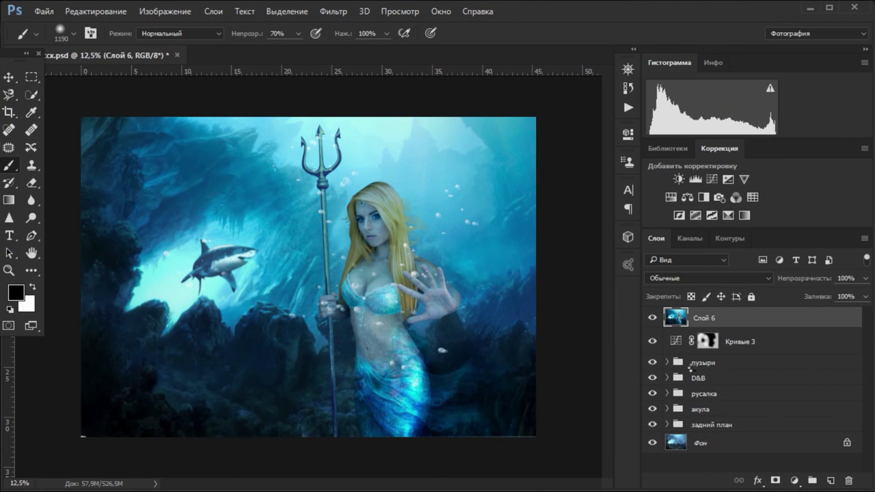